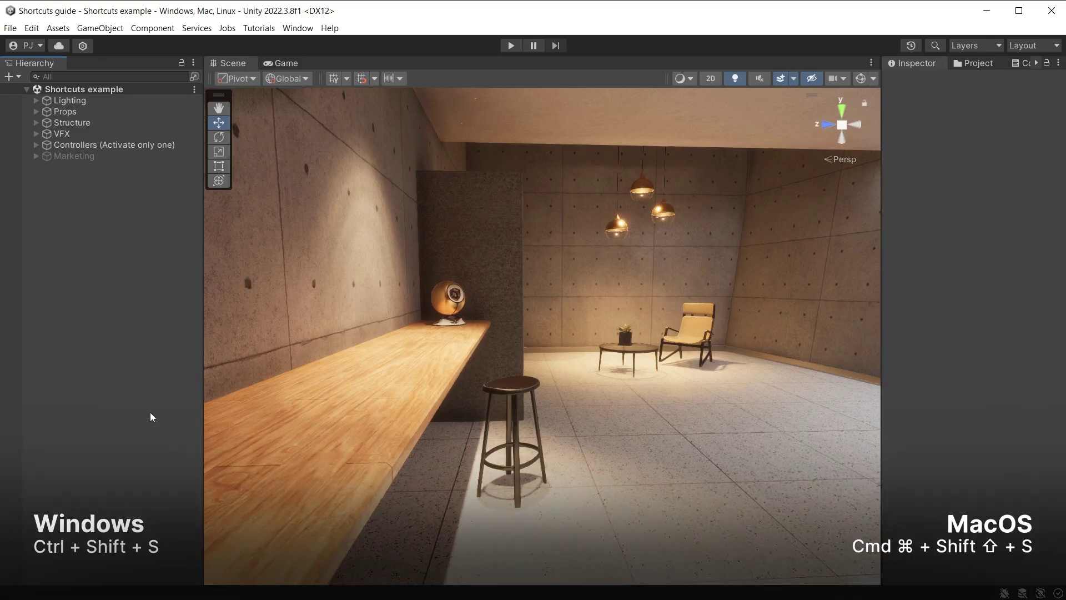
- Bring up the dialogs for saving the scene under a new name, loading a scene and creating a scene, without completing any
key("ctrl+shift+s")
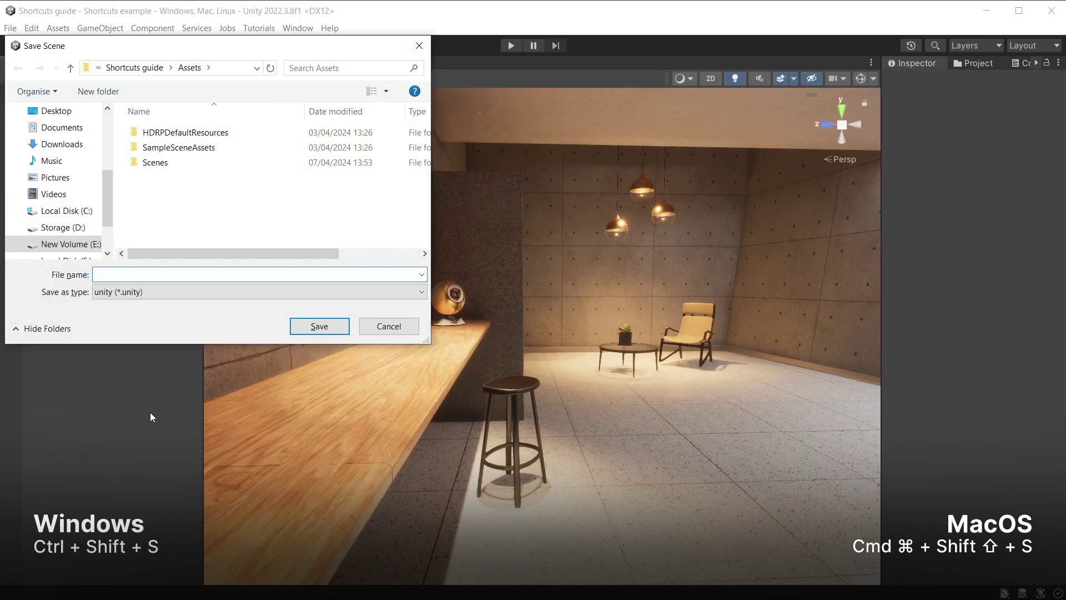
left_click(384, 327)
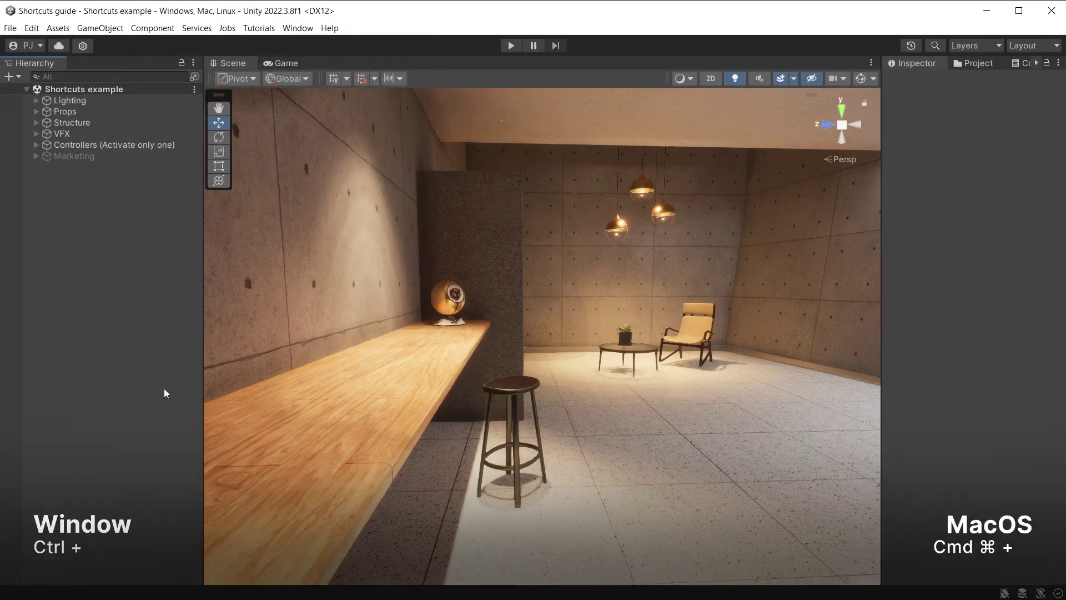
key("ctrl+o")
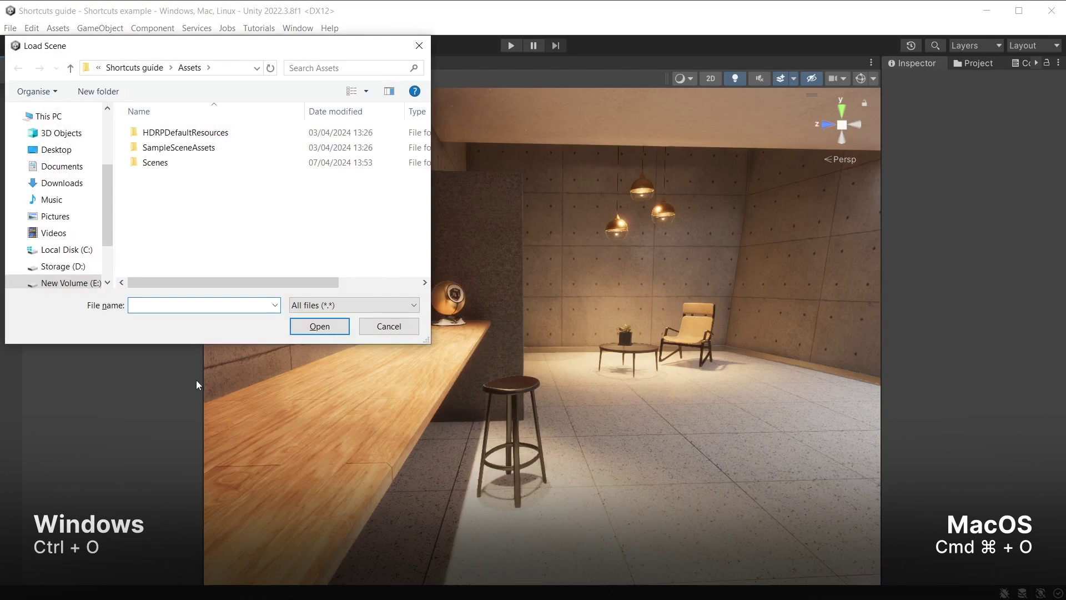
left_click(389, 327)
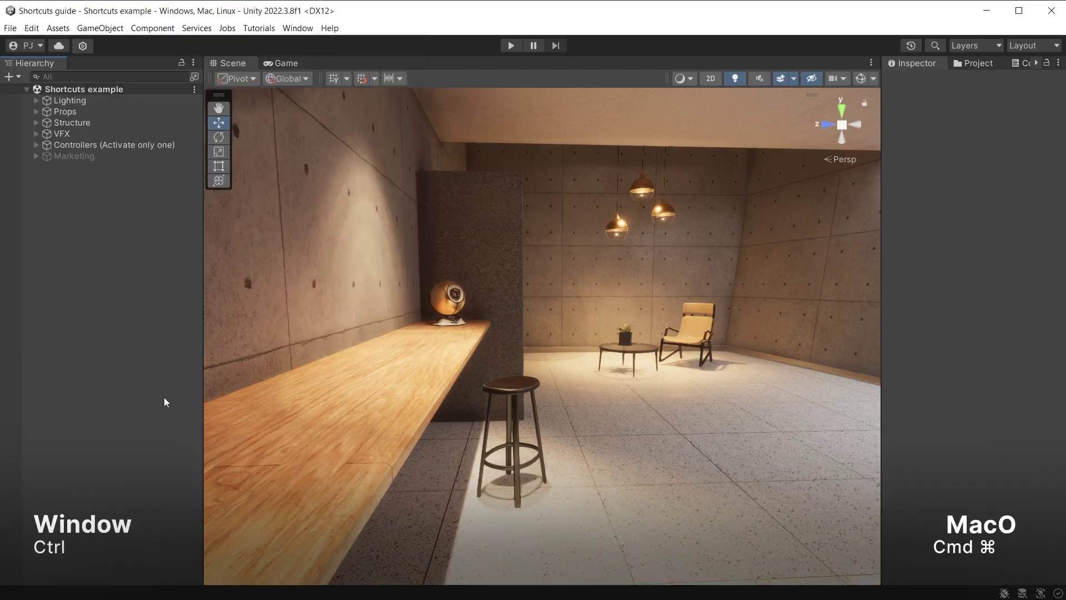
key("ctrl+n")
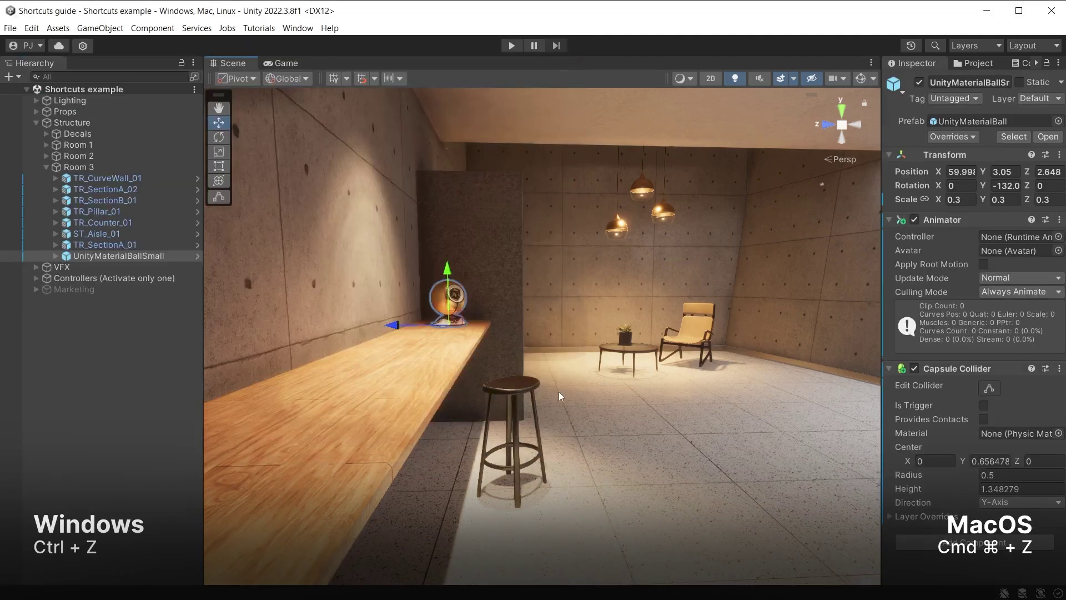
- Undo and redo the deletion of the material ball on the counter
key("ctrl+z")
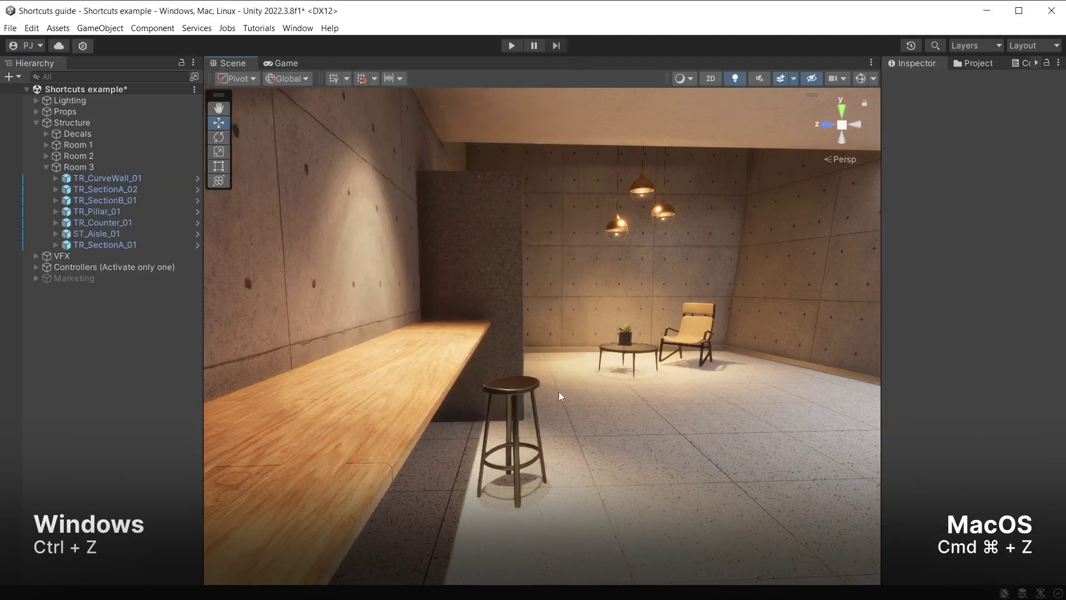
key("ctrl+y")
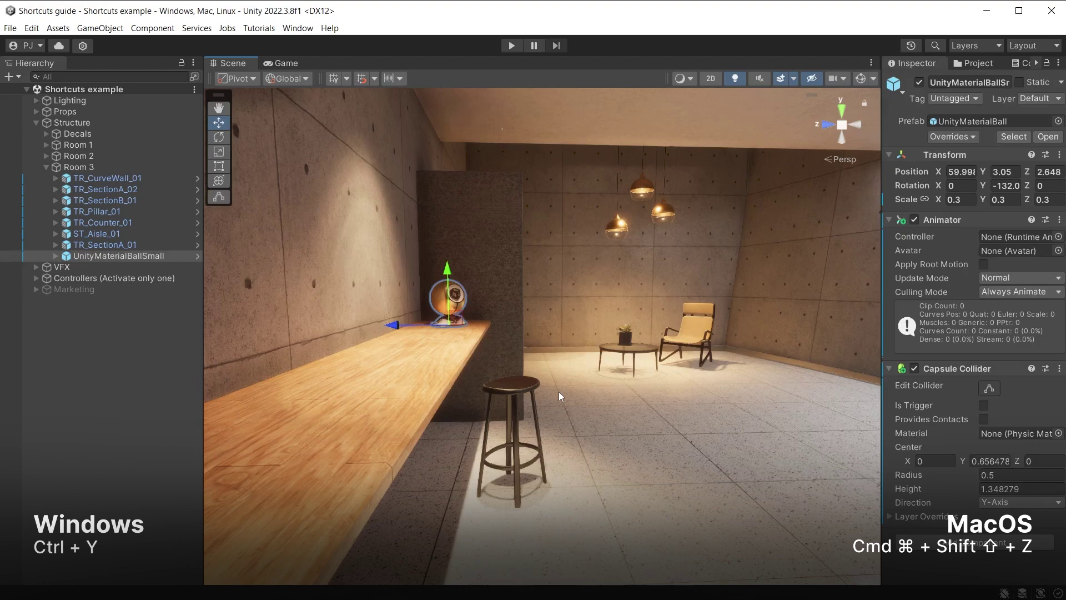
key("ctrl+y")
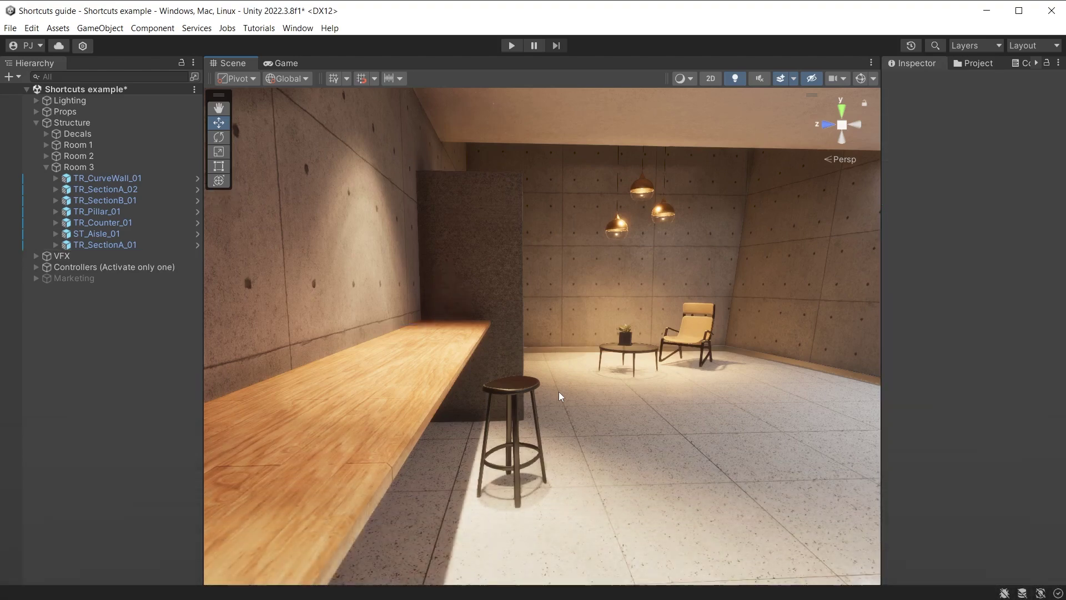
- Paste a copy of UnityMaterialBallSmall, move it along the Z axis to about 1.653, and delete the copy
key("ctrl+c")
key("ctrl+v")
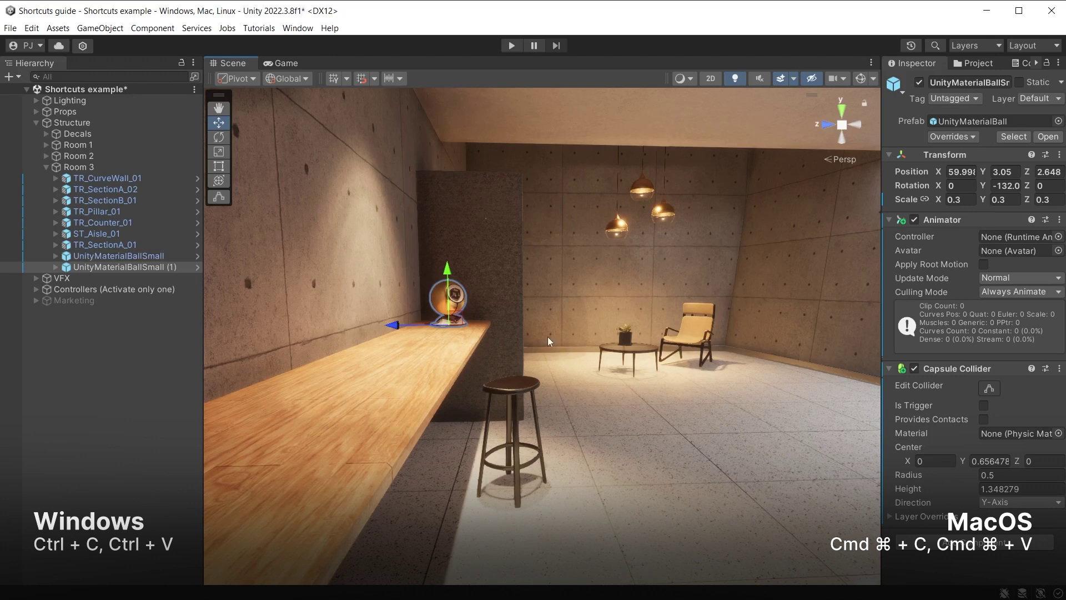
left_click_drag(401, 325, 510, 323)
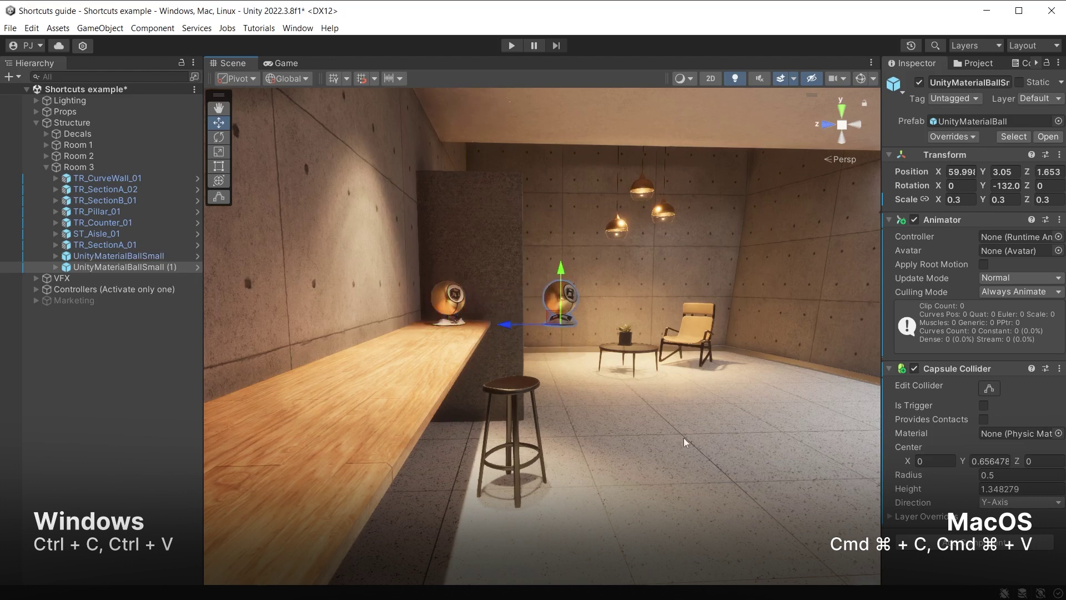
key("Delete")
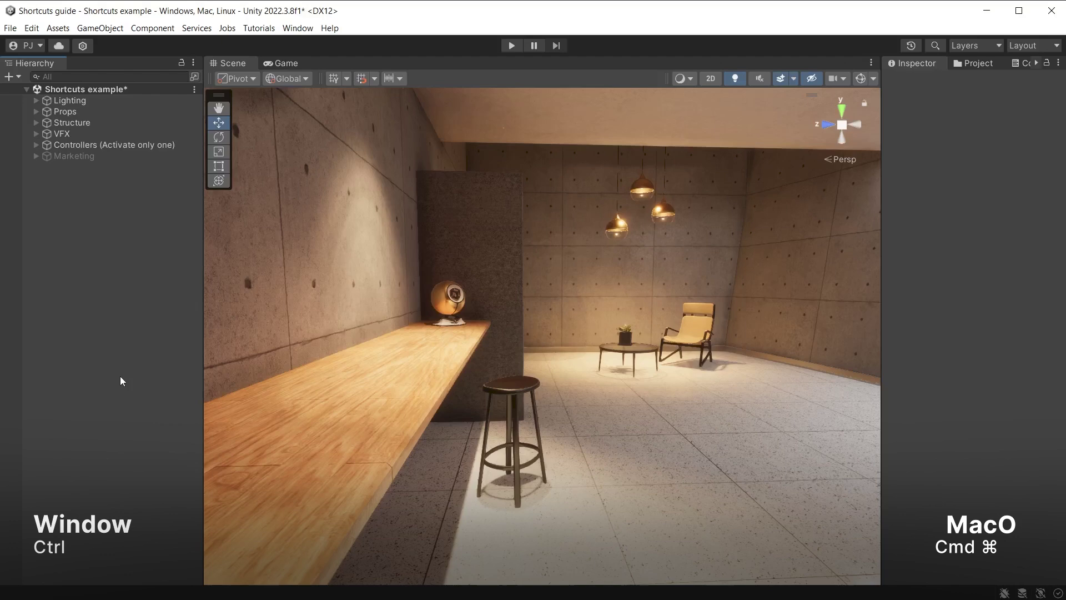
- Run the scene in Play mode and pause the game
key("ctrl+p")
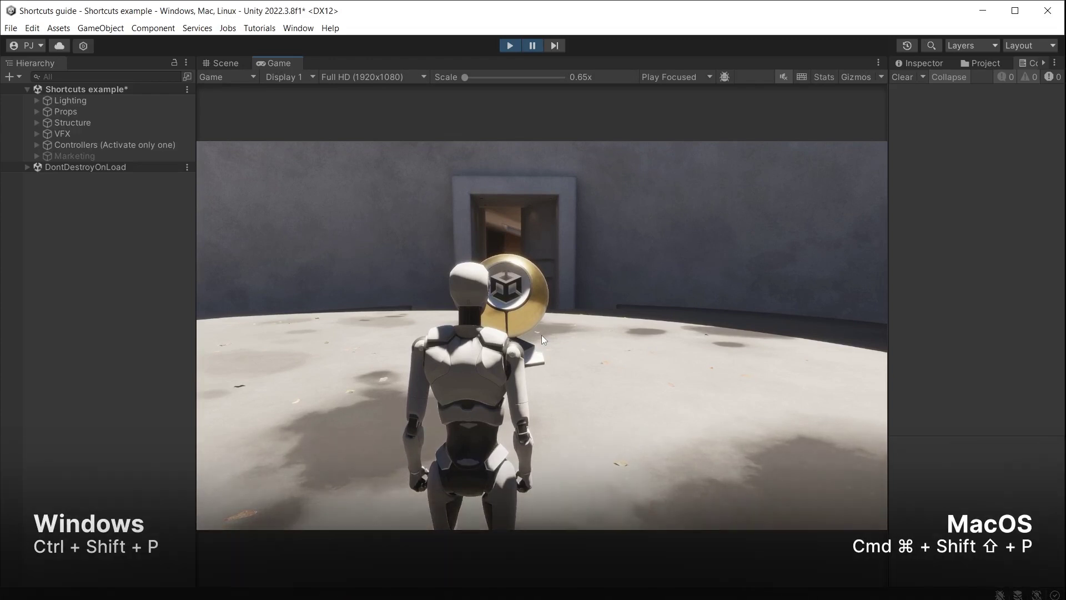
key("ctrl+shift+p")
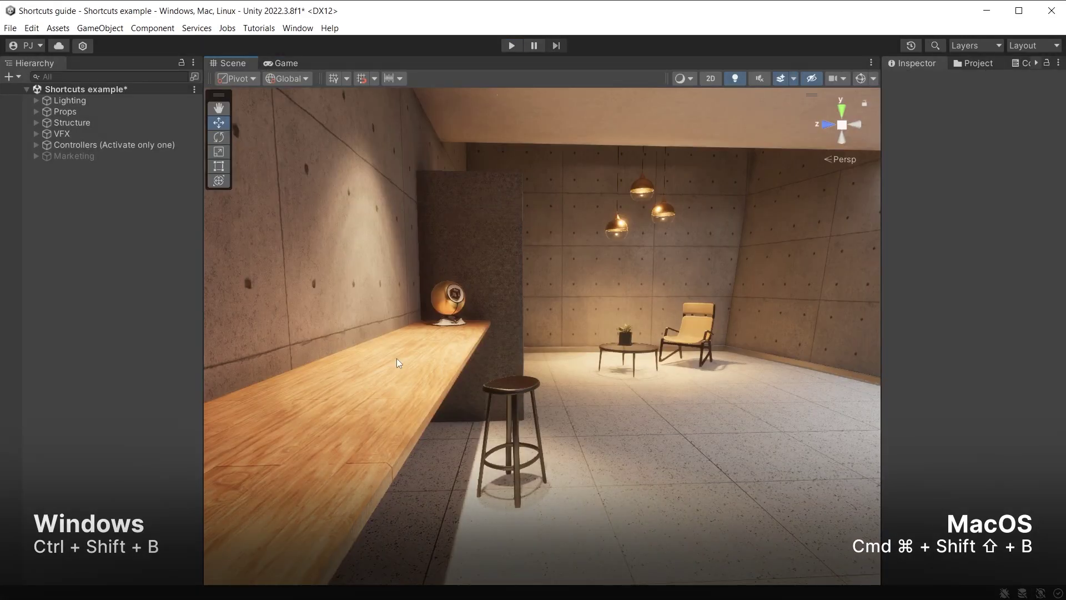
- Open the build settings, start a build and cancel the choice of its output folder
key("ctrl+shift+b")
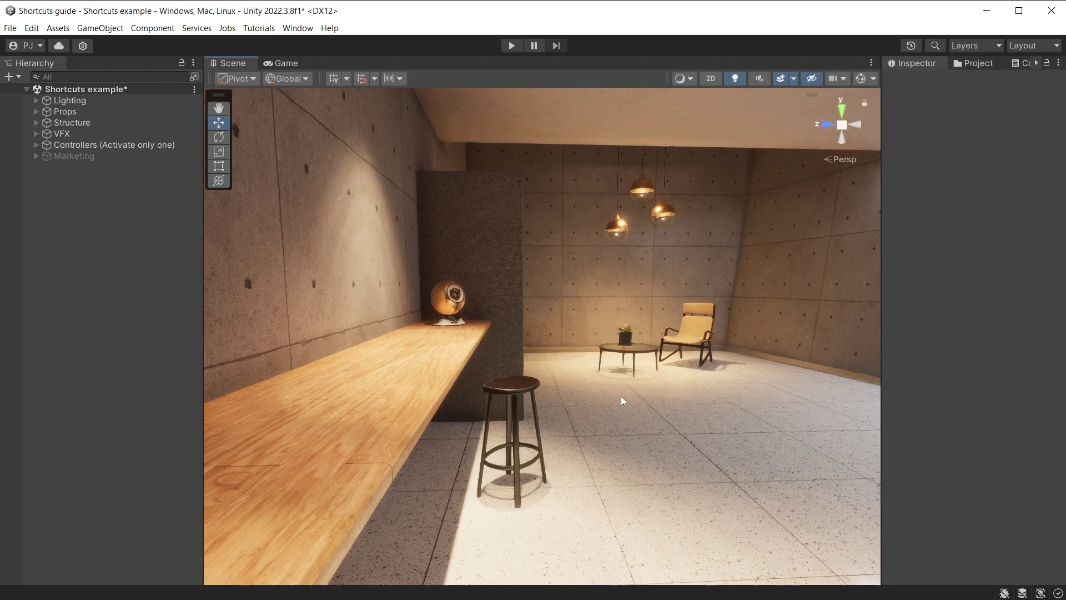
key("ctrl+b")
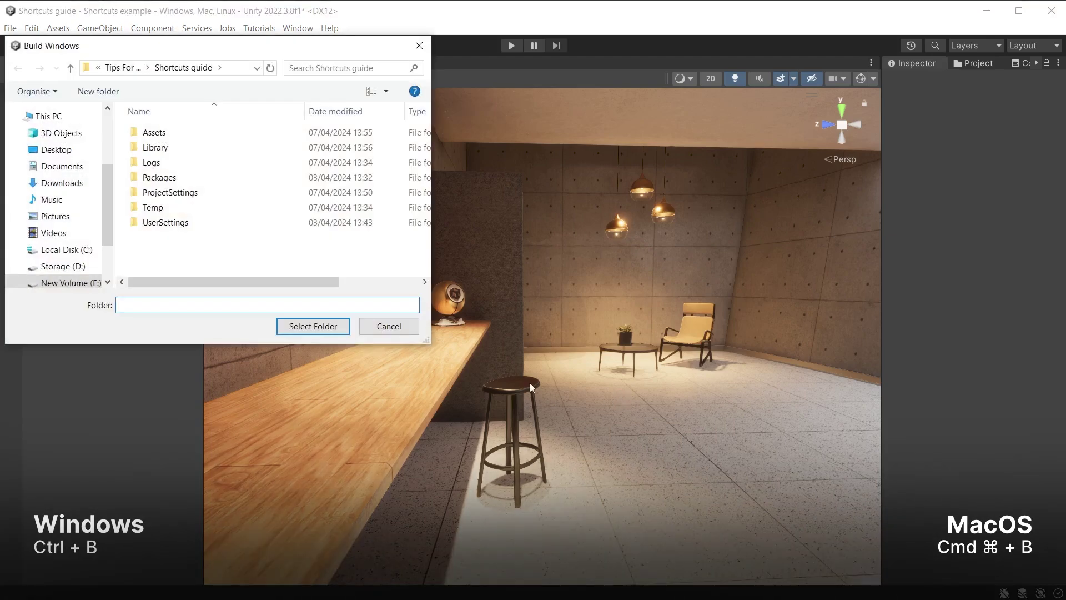
left_click(389, 327)
- Open the editor's Shortcuts manager
left_click(32, 28)
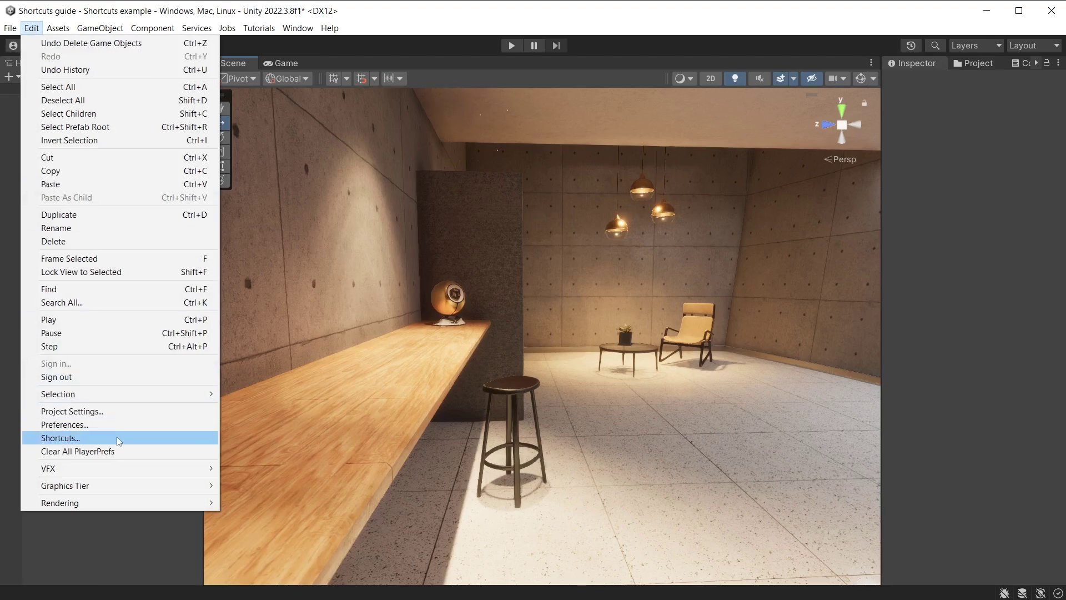
left_click(117, 438)
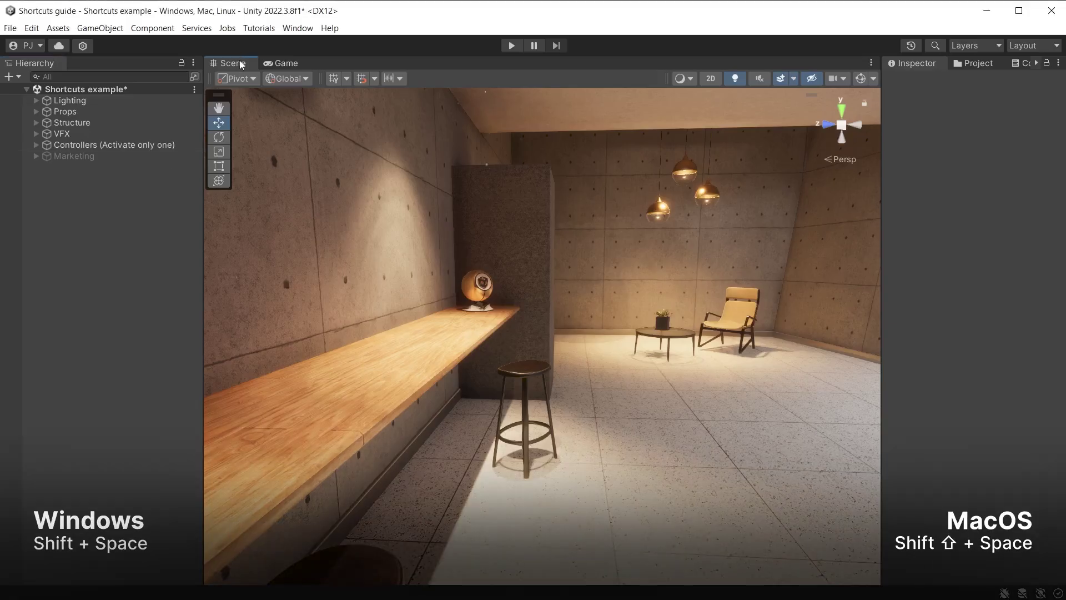
- Maximize and restore the Scene view, and switch it to 2D mode and back to 3D
key("shift+space")
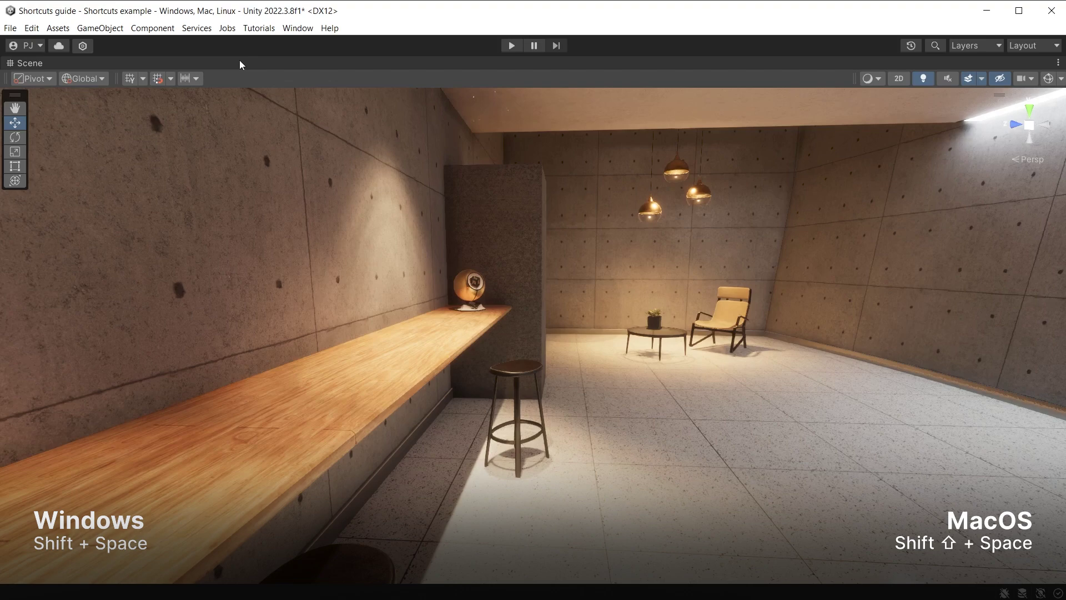
key("shift+space")
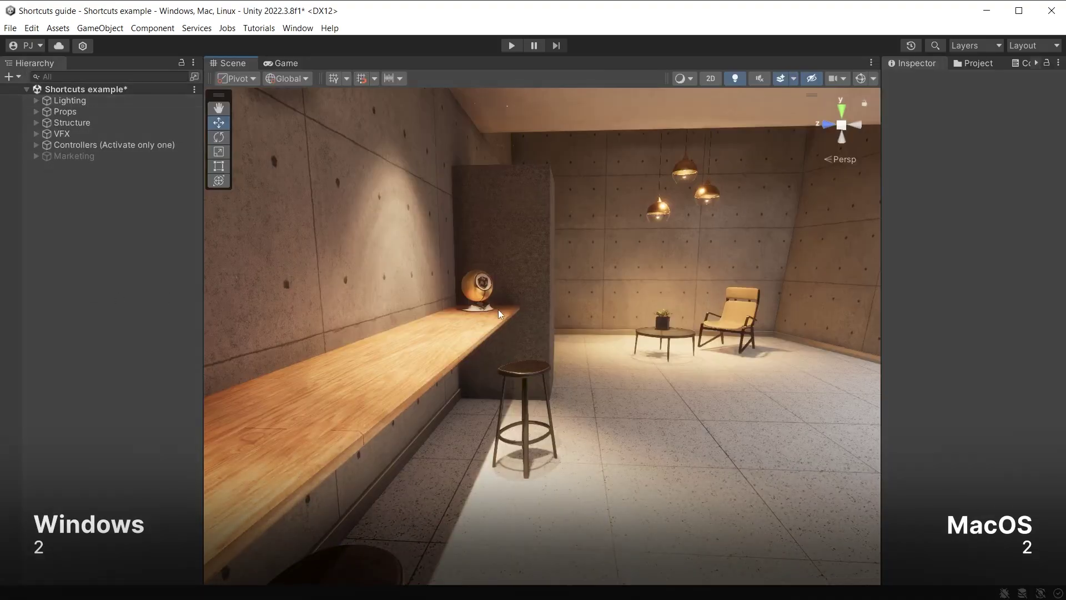
key("2")
key("2")
- Activate the Hand (View) tool and pan, rotate and zoom the Scene view around the room
key("q")
left_click_drag(573, 247, 497, 247)
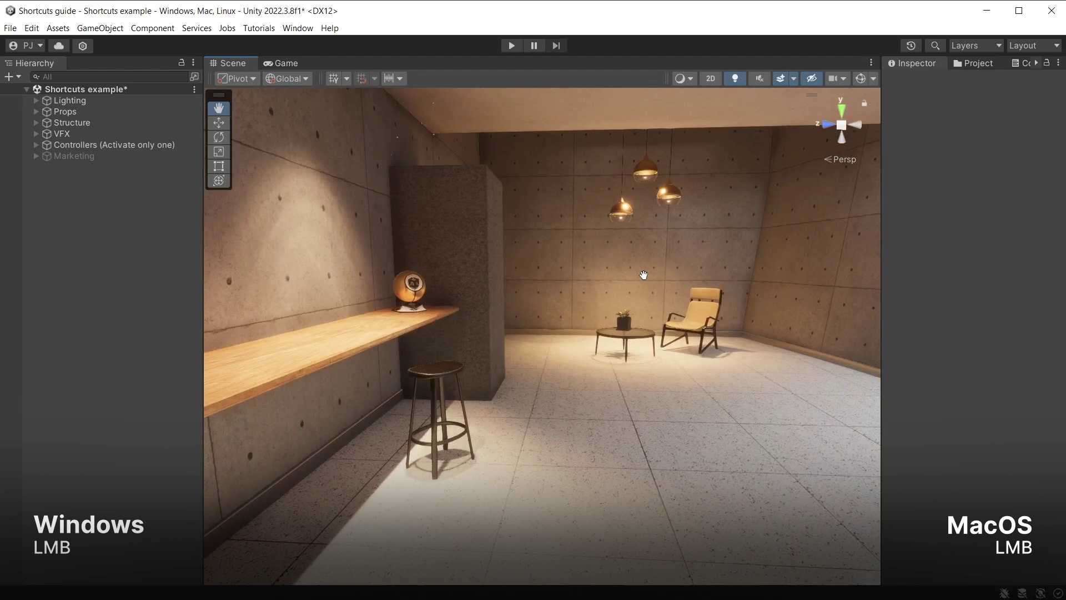
right_click_drag(644, 275, 607, 310)
scroll(607, 309, "up", 5)
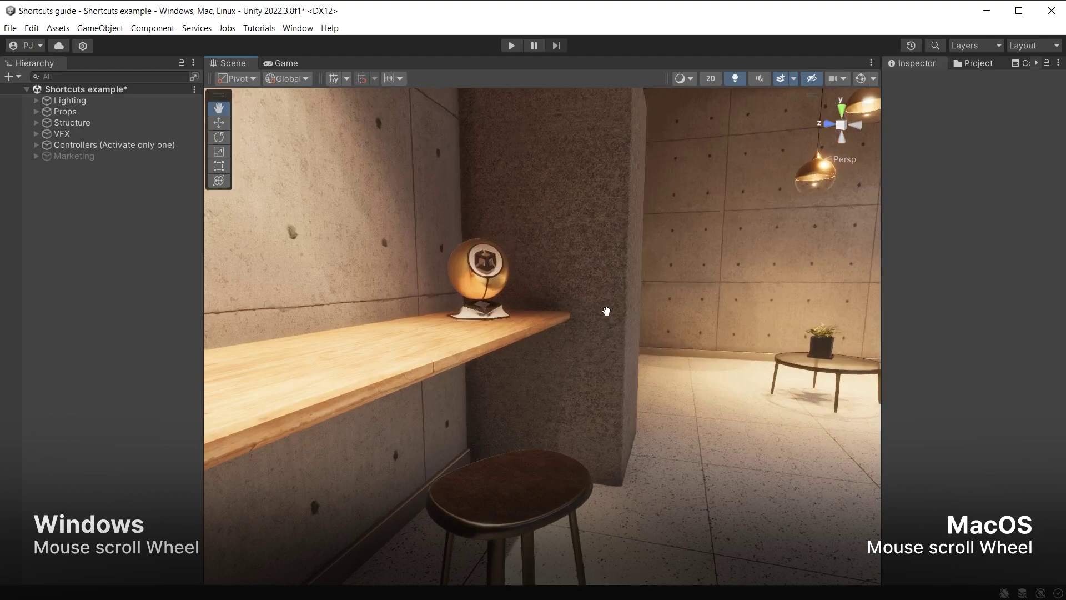
scroll(606, 311, "down", 5)
- Select the material ball on the counter with the Move tool active and orbit the view
key("w")
left_click(484, 271)
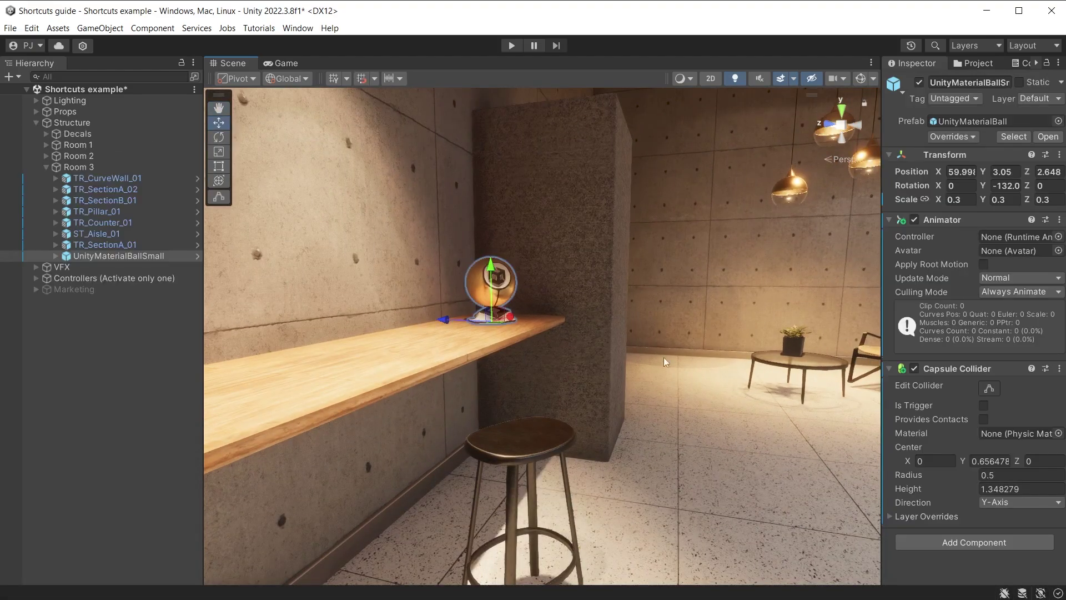
left_click_drag(666, 361, 678, 386, "alt")
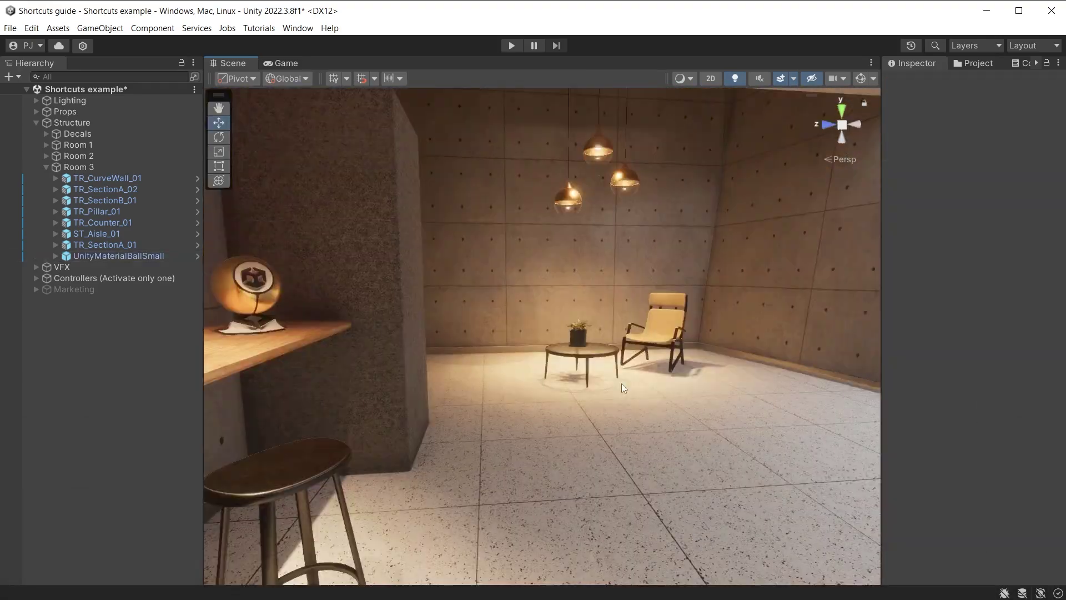
- Move the scene camera forward and backward through the room at normal and accelerated speed
key("Up")
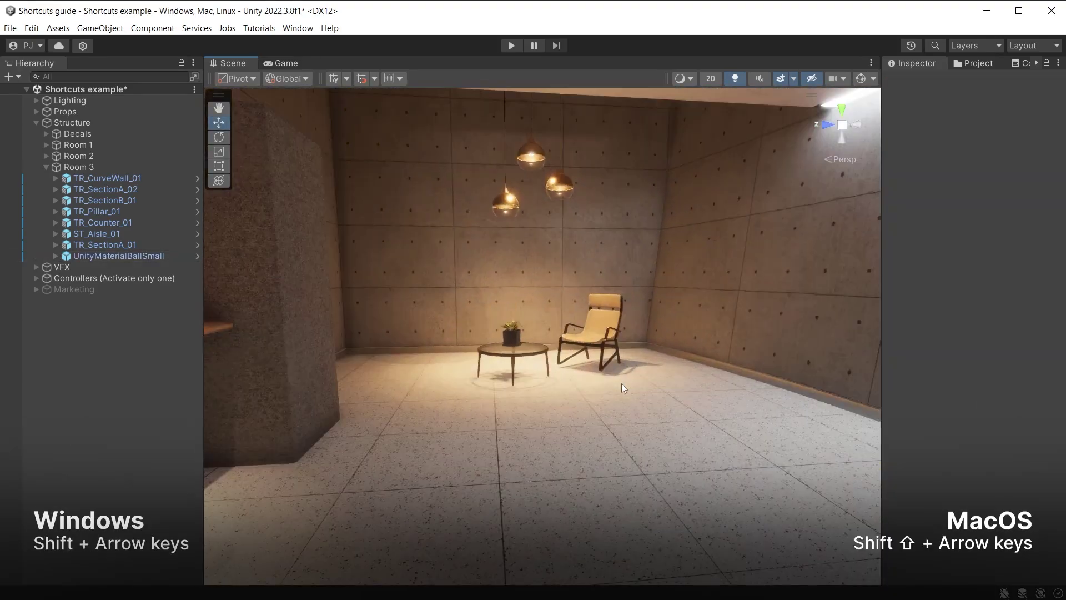
key("shift+Up")
key("shift+Down")
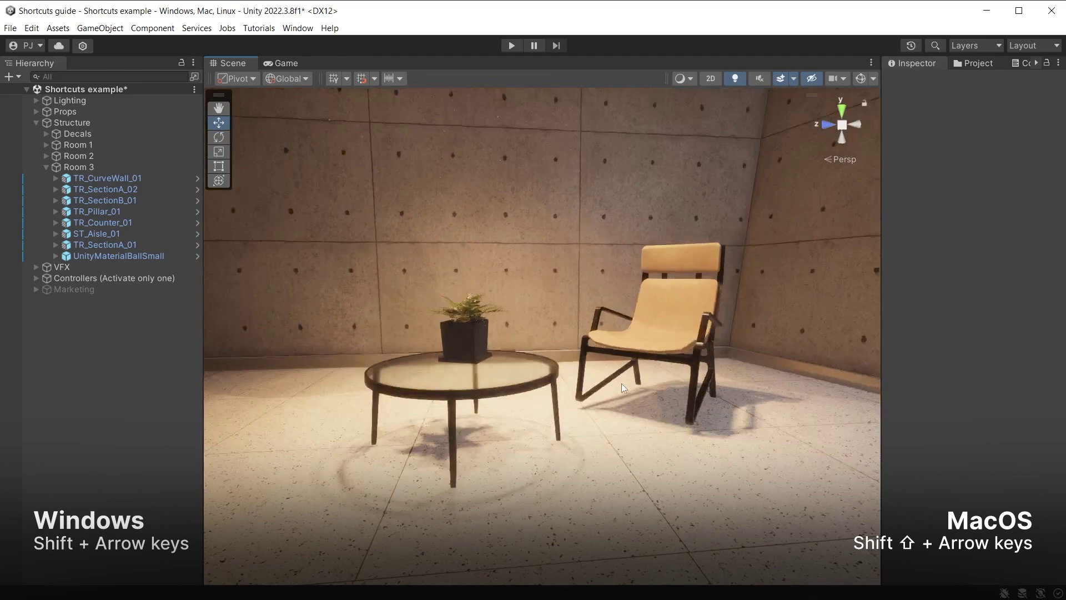
key("shift+Down")
key("shift+Up")
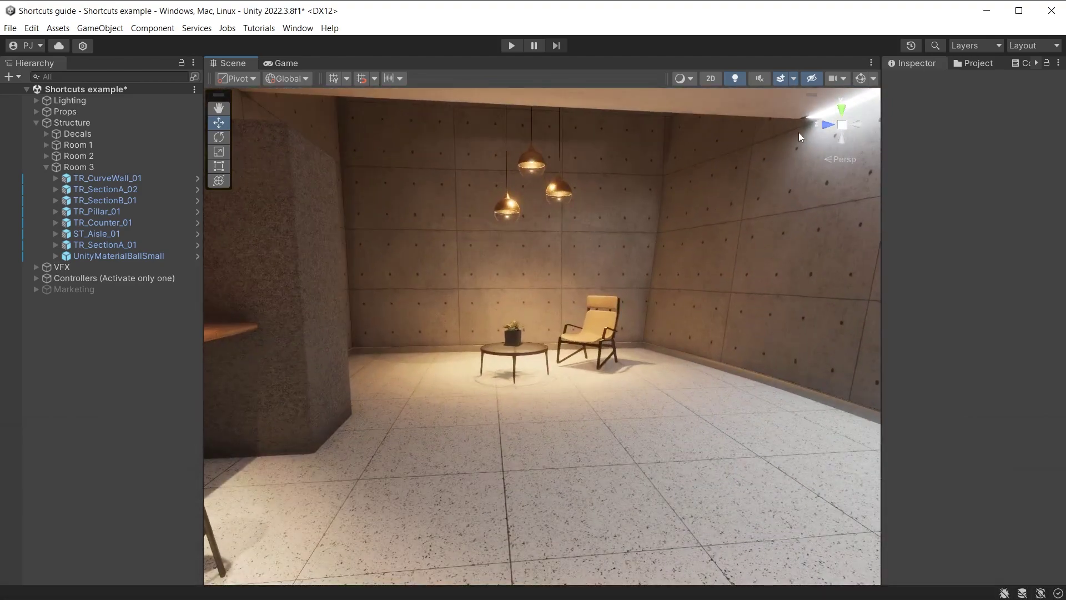
- Lower the Scene Camera's speed and fly through the room, including moving down and up
left_click(842, 78)
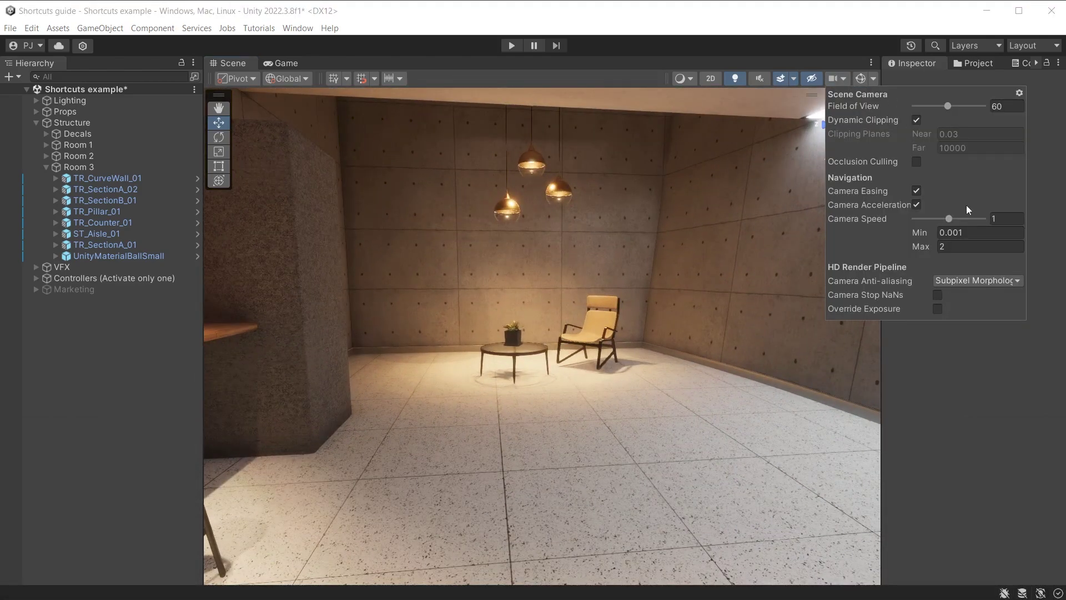
left_click_drag(954, 220, 933, 221)
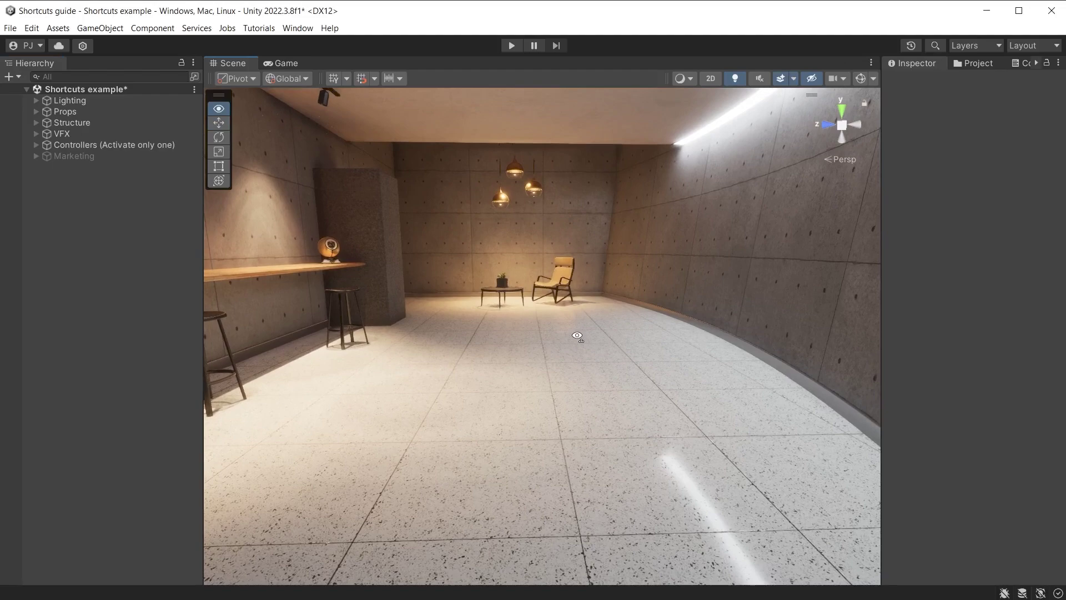
right_click_drag(571, 300, 583, 335)
key("w")
key("q")
key("e")
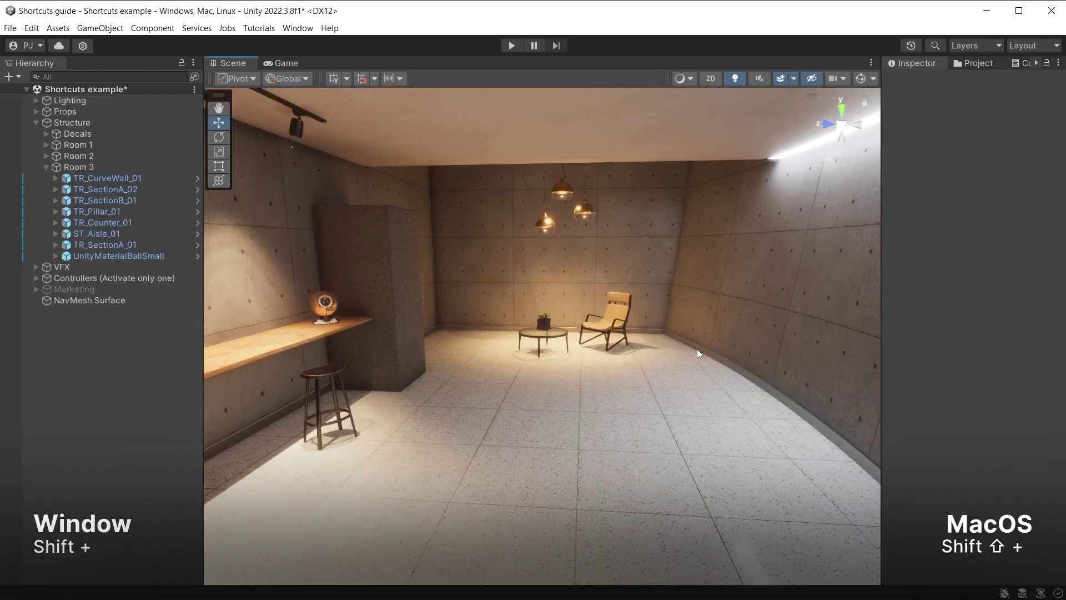
- Hide all Scene view overlays and show them again
key("shift+grave")
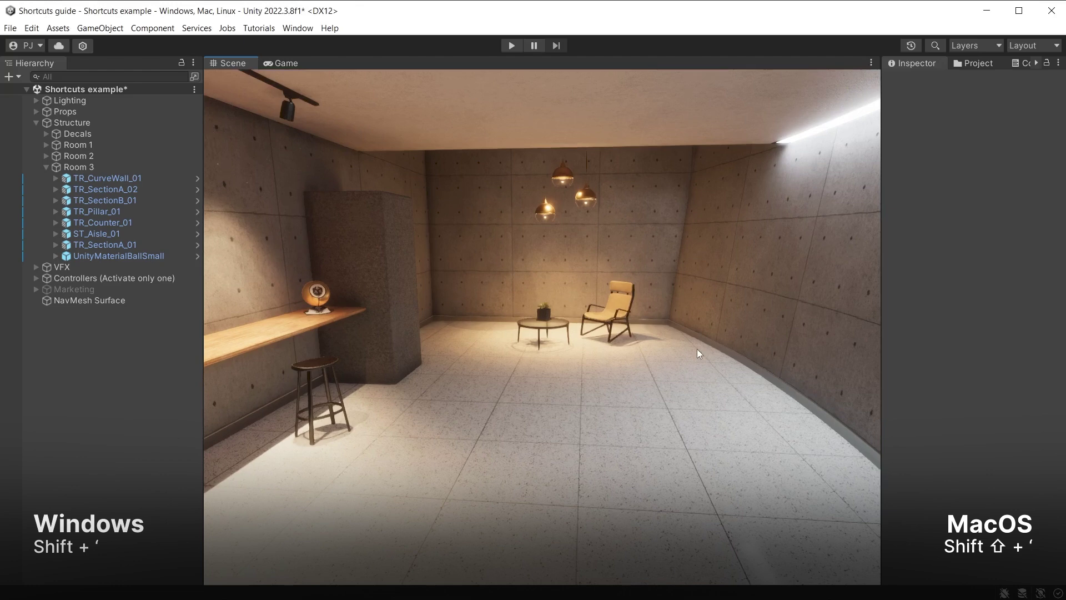
key("shift+grave")
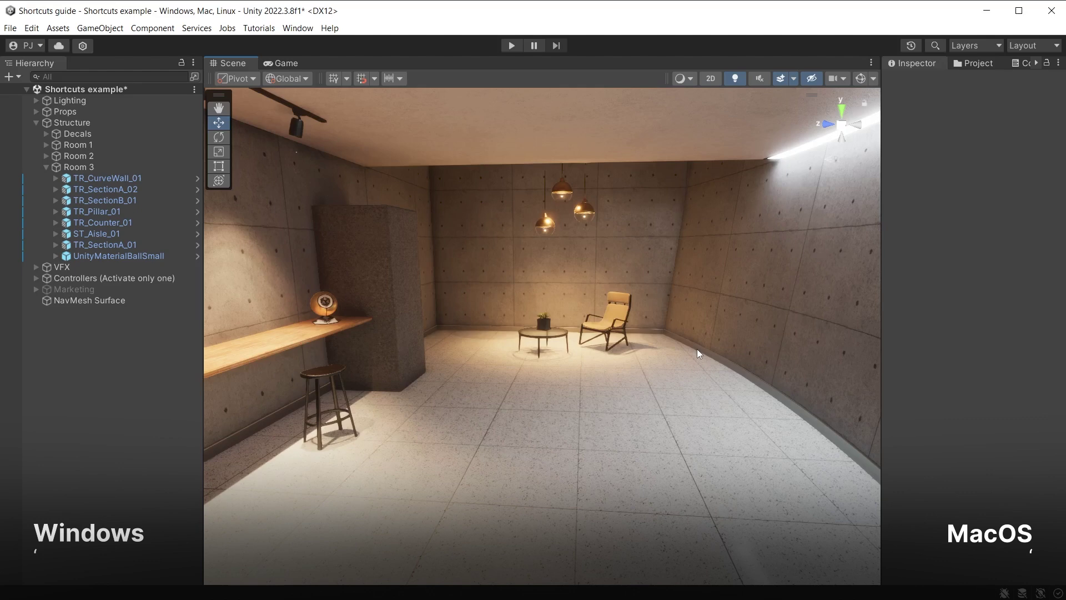
- Enable the AI Navigation overlay in the Scene view and toggle Show NavMesh on and off
key("grave")
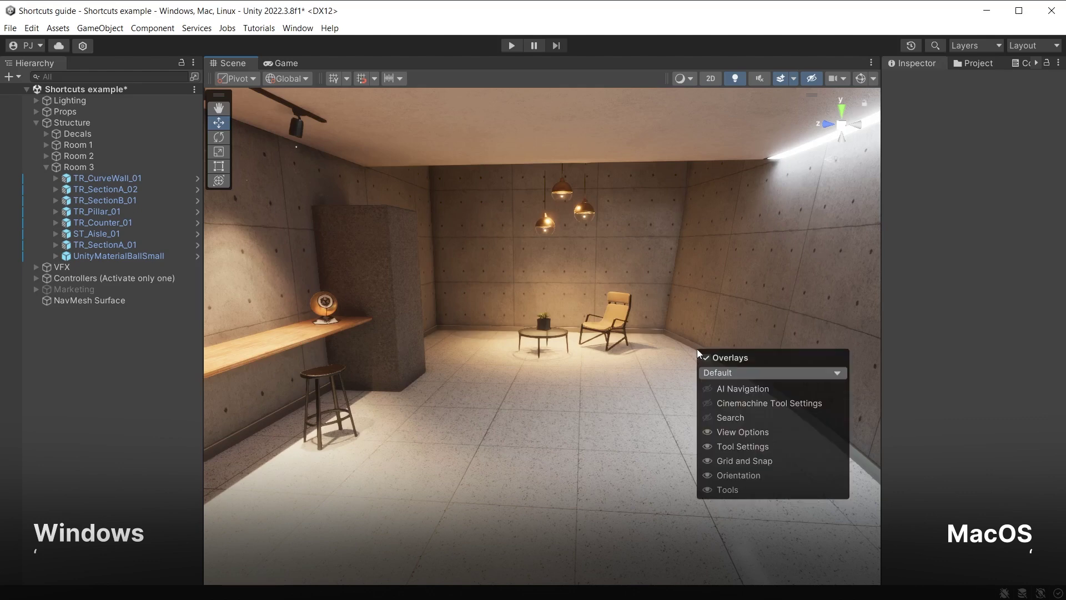
left_click(707, 388)
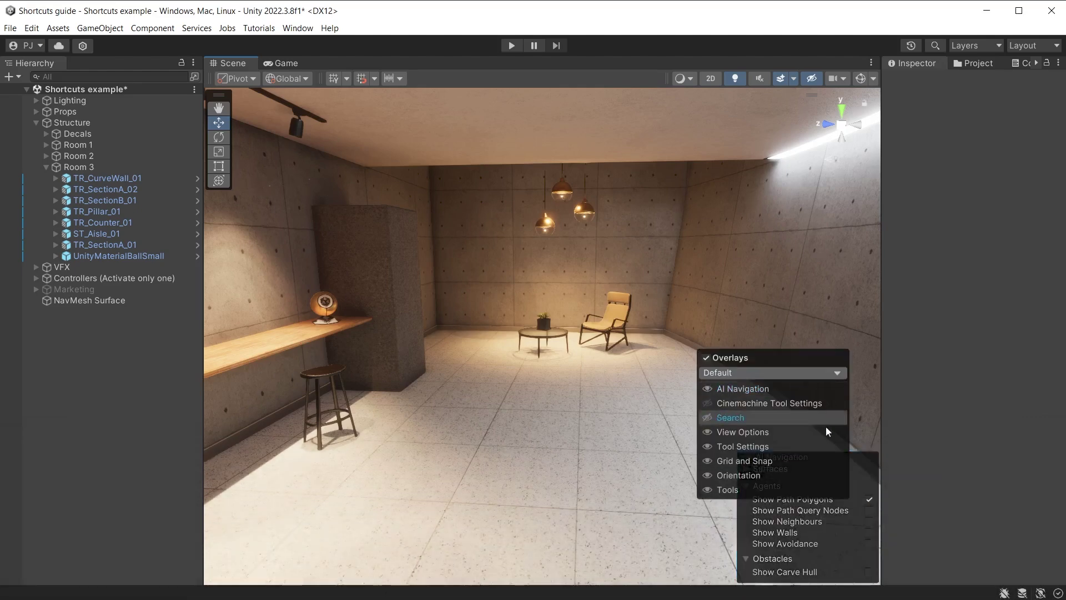
left_click(864, 467)
left_click(868, 460)
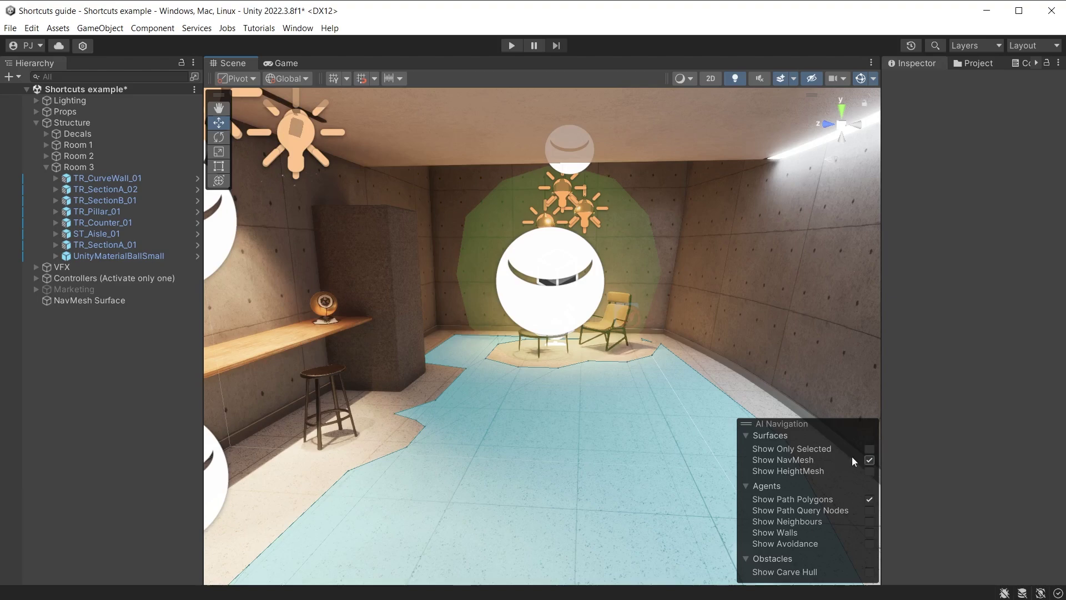
left_click(869, 460)
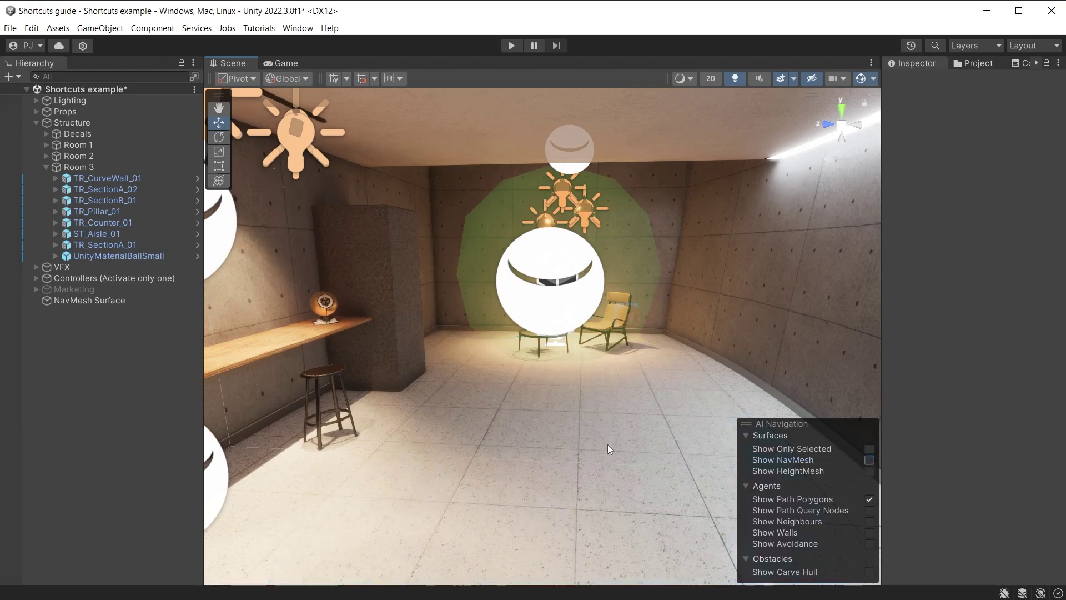
- Check the current Game view, align the selected Camera with the Scene view, and check the result in the Game view
left_click(294, 64)
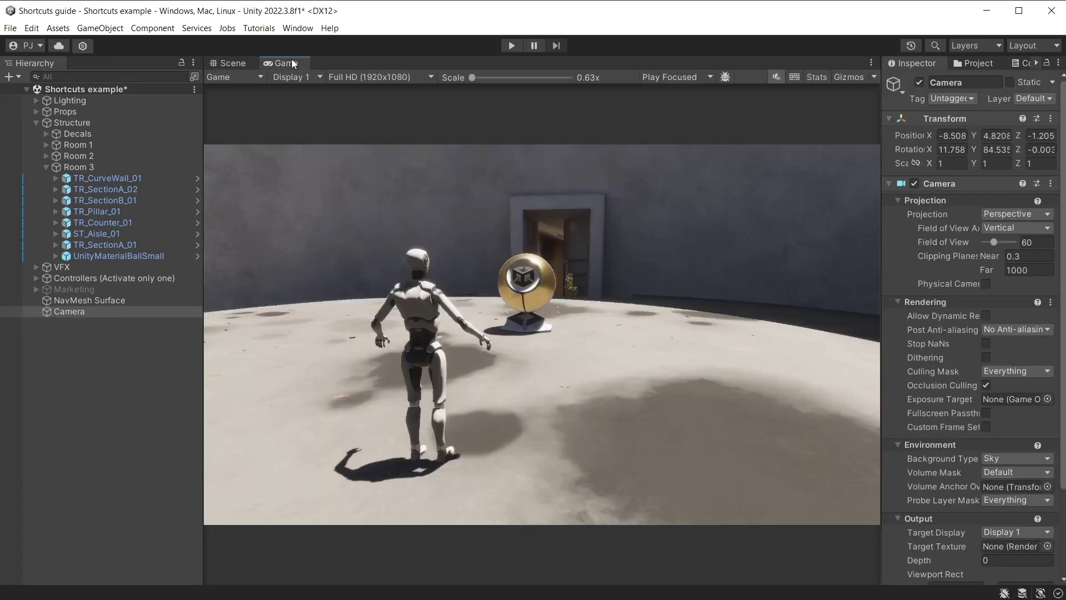
left_click(229, 61)
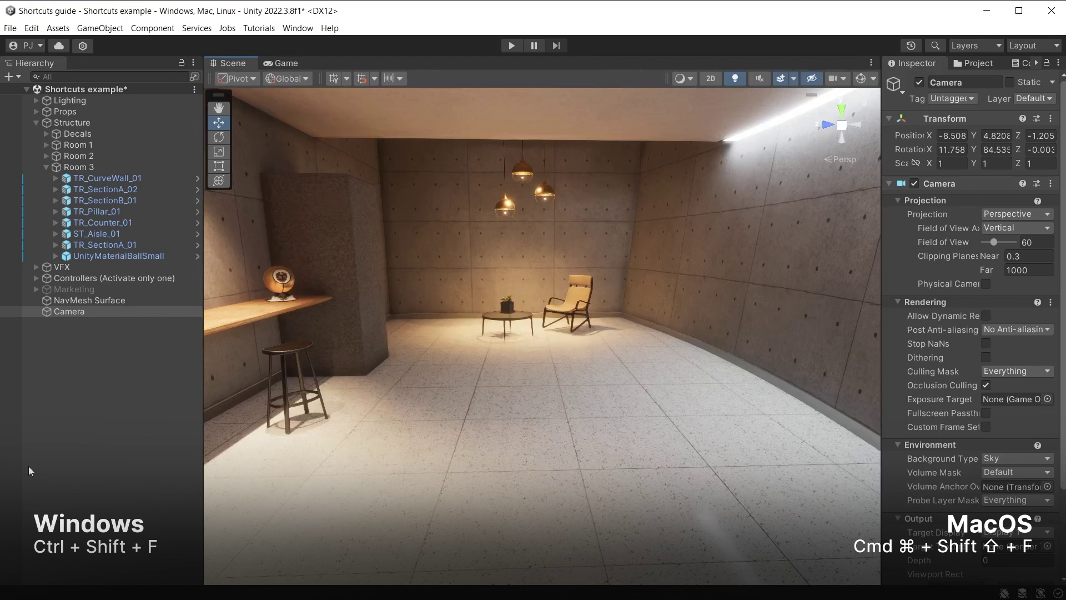
key("ctrl+shift+f")
left_click(287, 64)
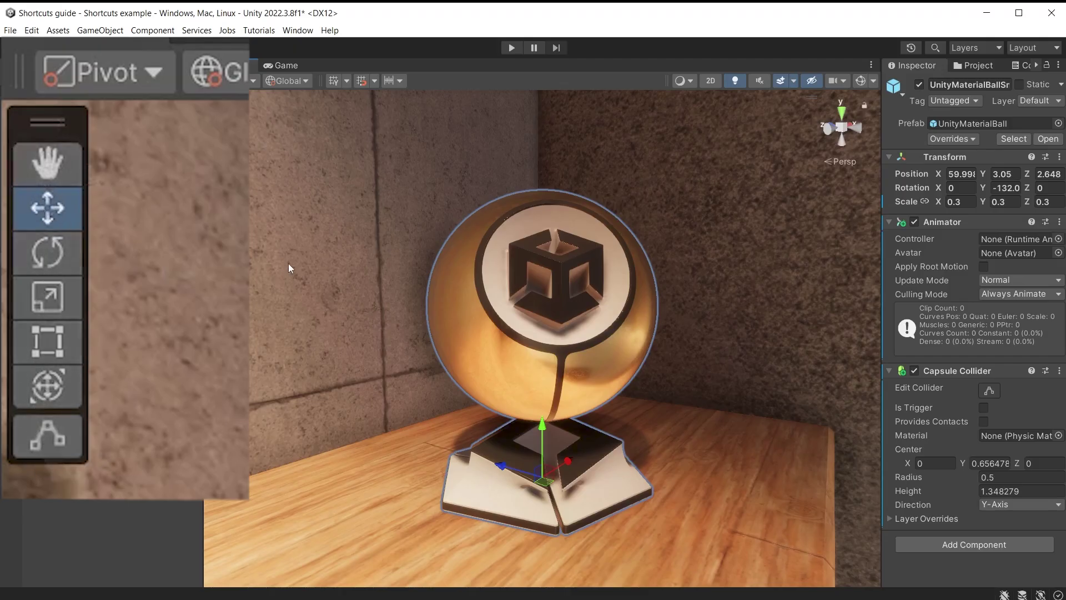
- Switch through the Hand, Move, Rotate, Scale, Rect and Transform tools with UnityMaterialBallSmall selected
key("q")
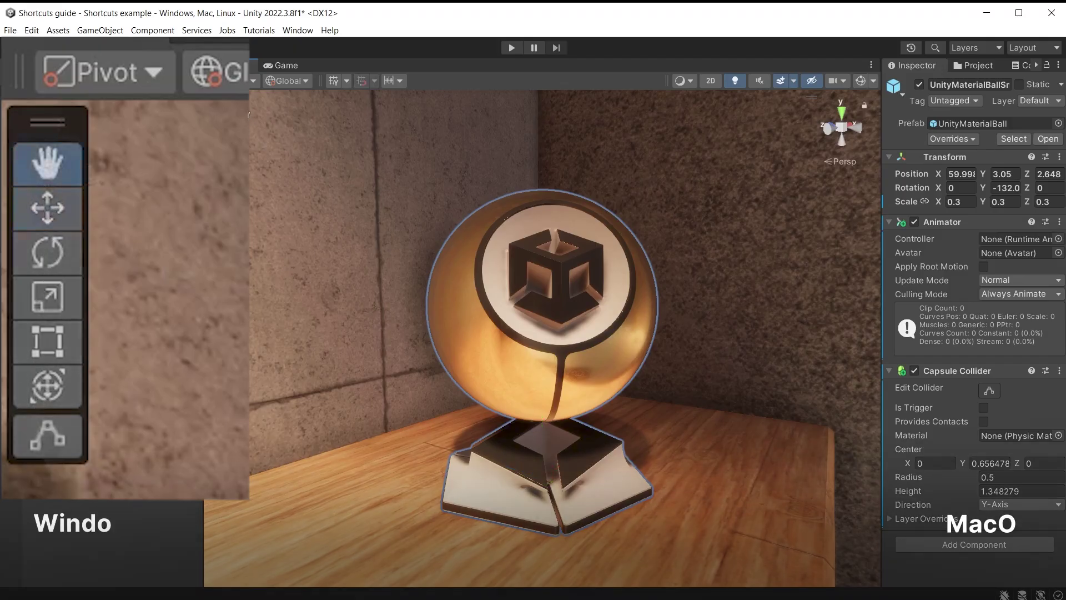
key("w")
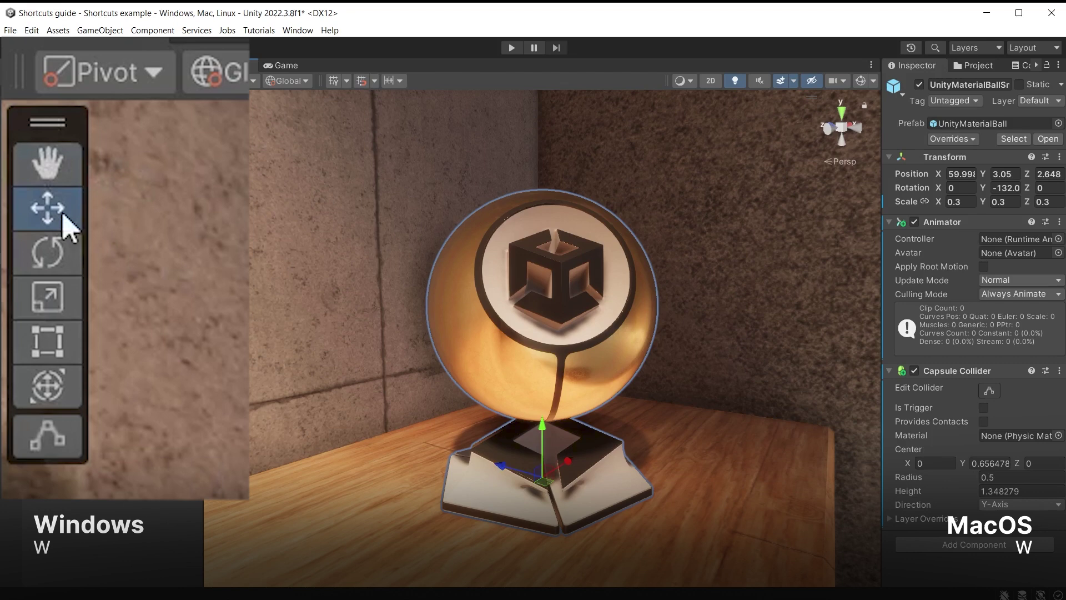
key("e")
key("r")
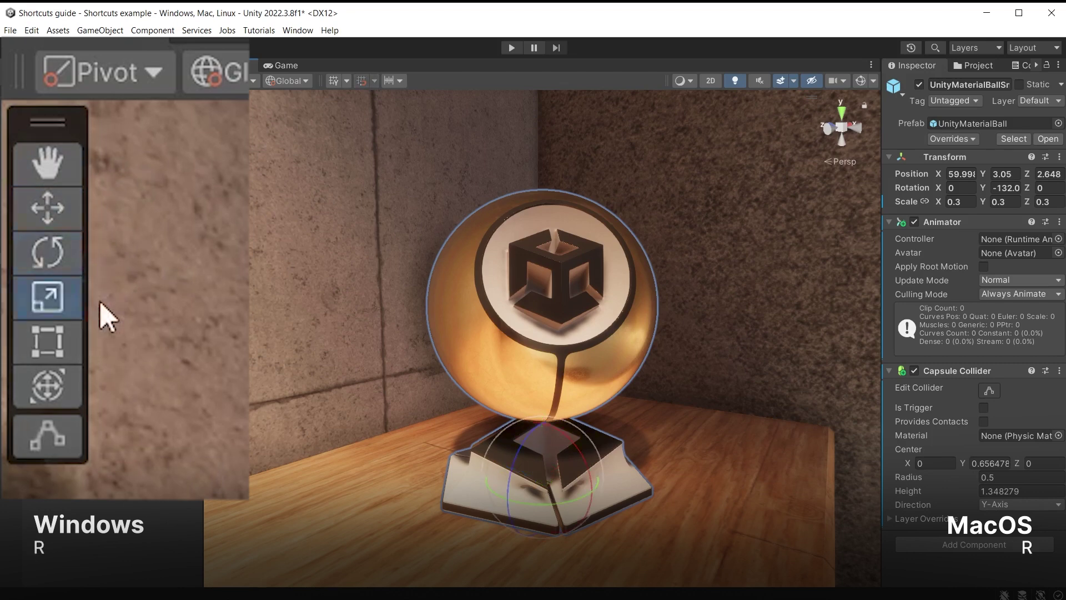
key("t")
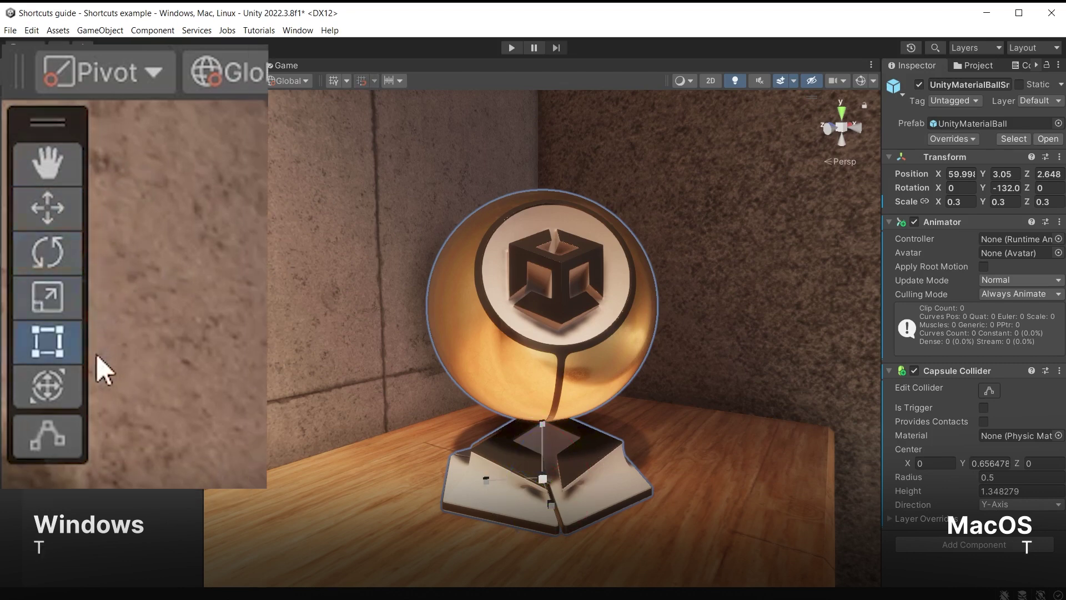
key("y")
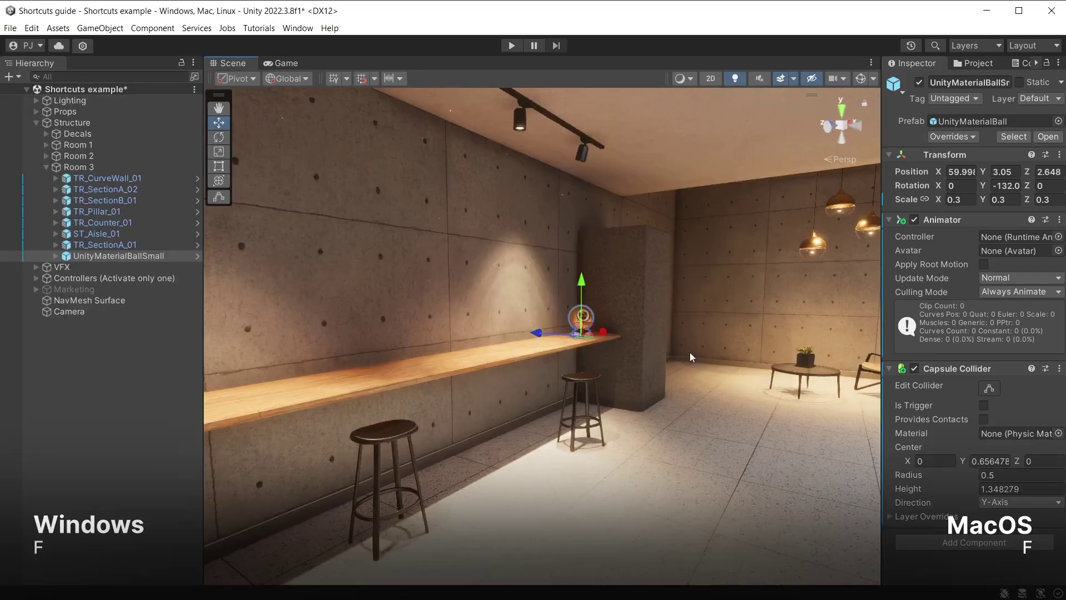
- Frame UnityMaterialBallSmall and toggle its handles between Pivot and Center and between Global and Local, returning to Pivot and Global
key("f")
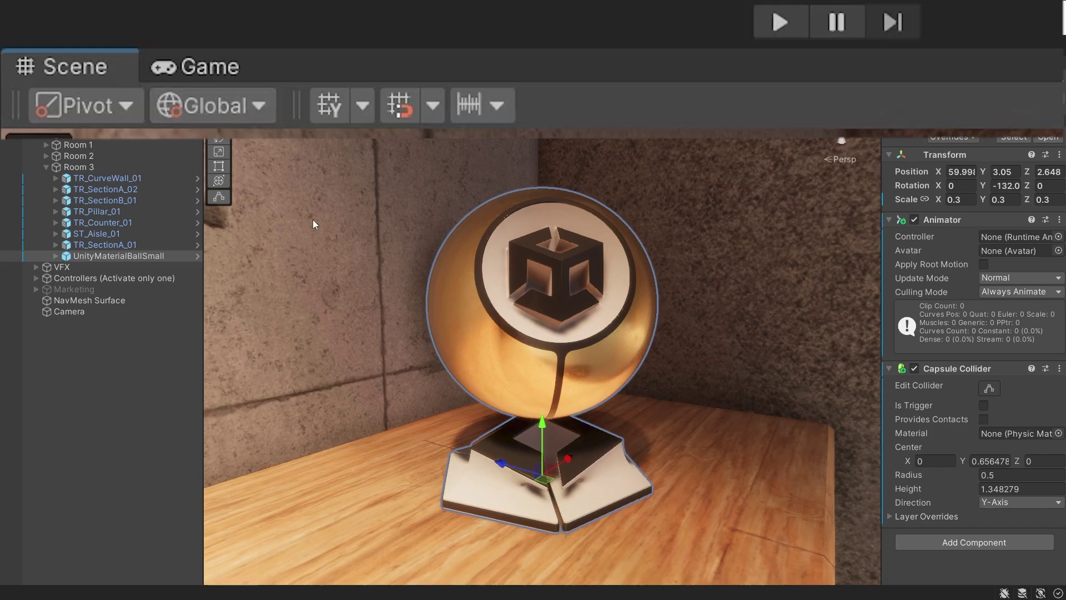
key("z")
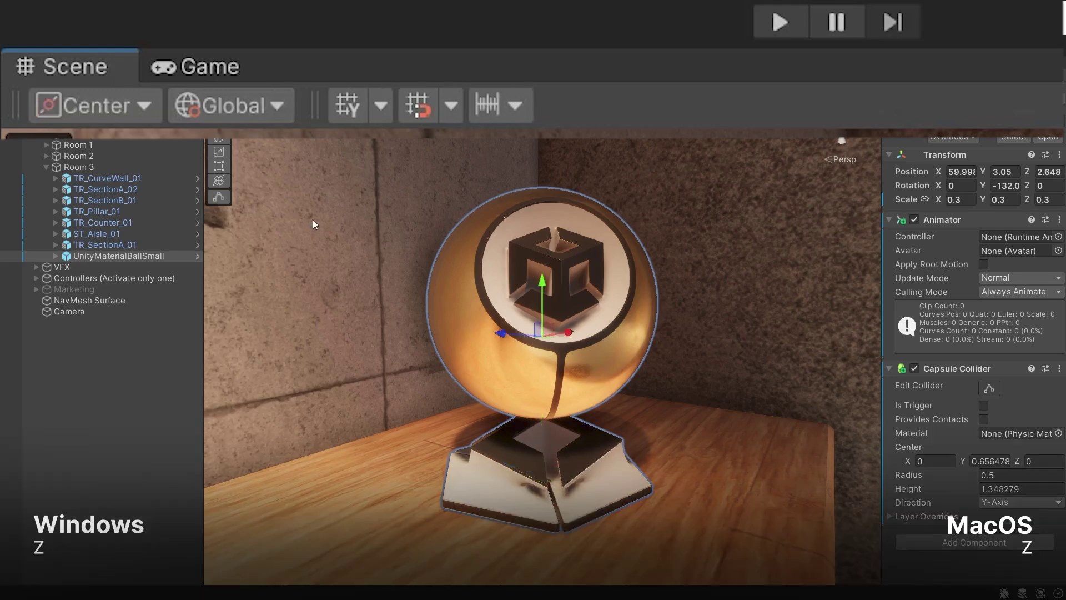
key("z")
key("x")
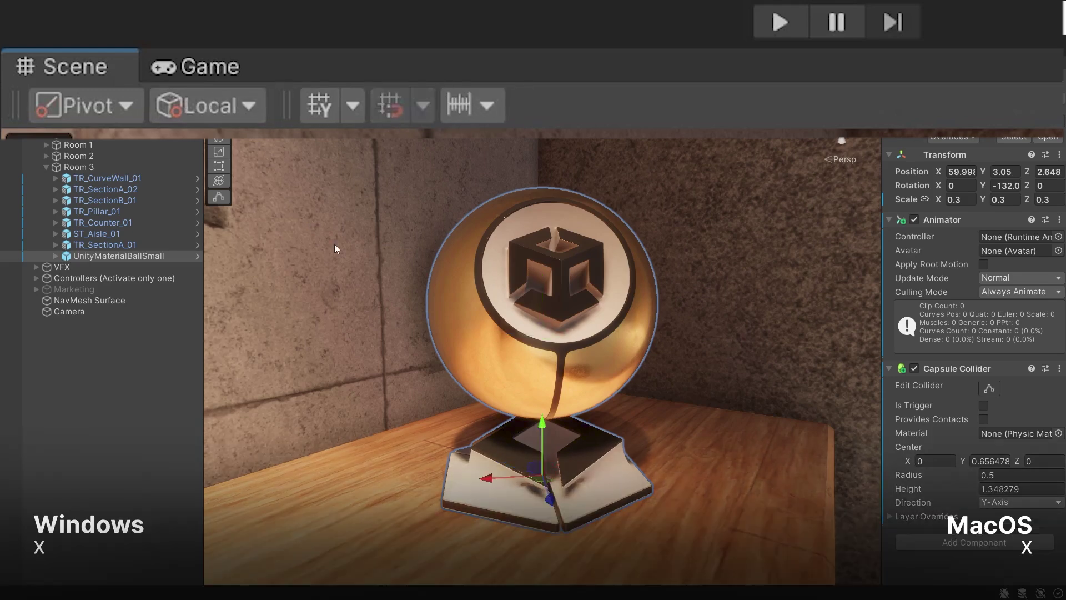
key("x")
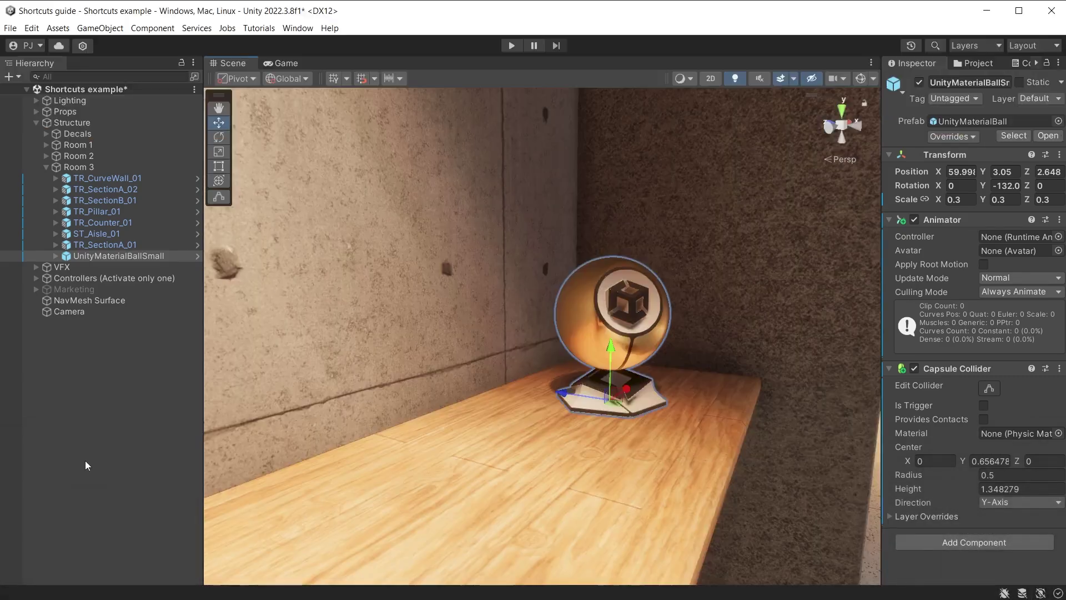
- Duplicate UnityMaterialBallSmall and move the copy along the X axis to about 59.40, in front of the original on the counter
key("ctrl+d")
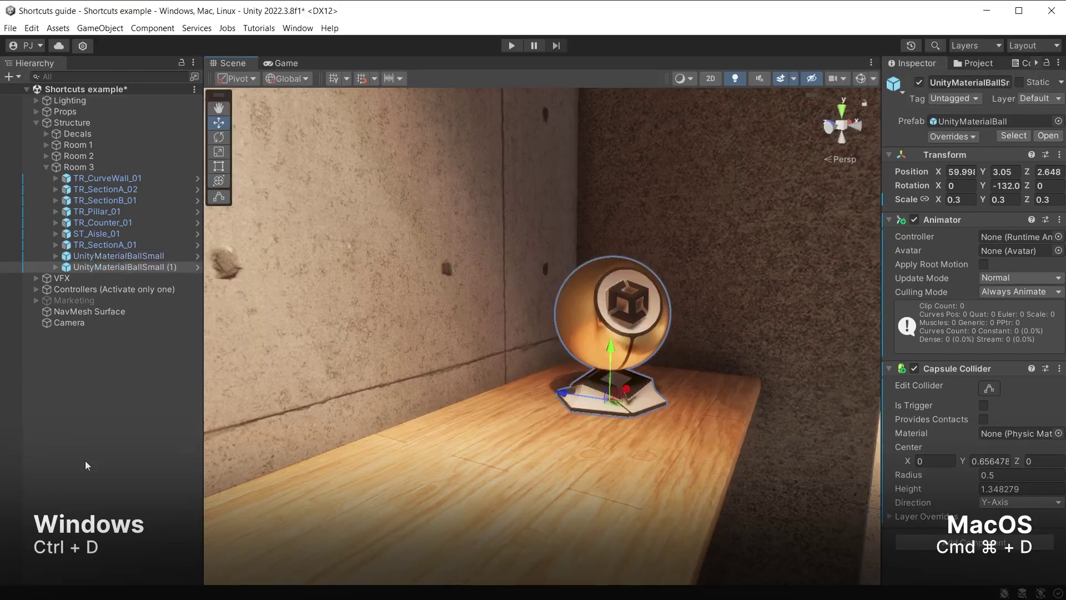
left_click_drag(628, 394, 495, 473)
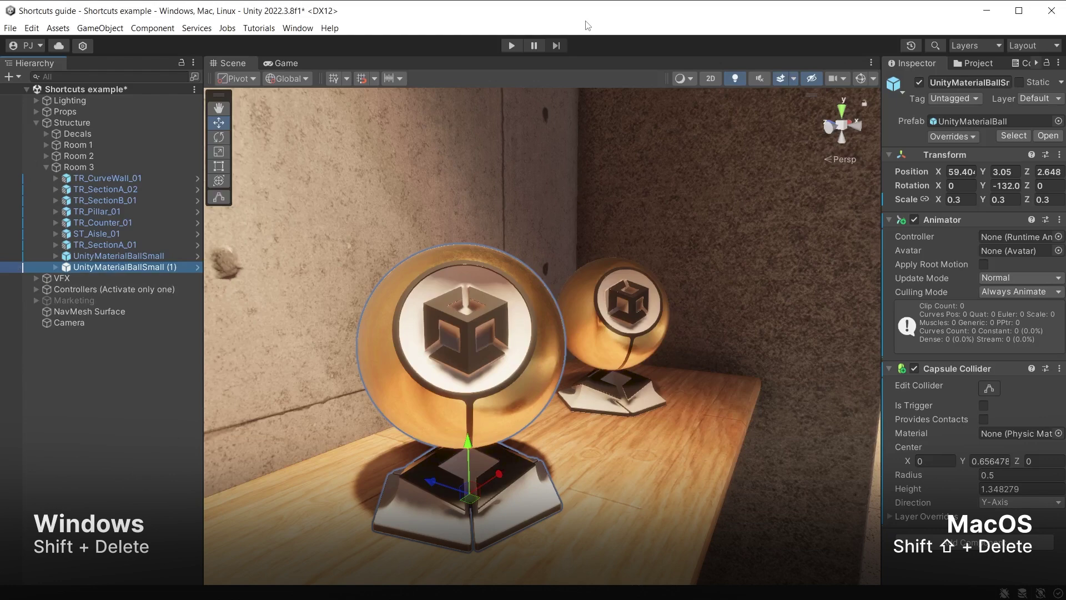
- Delete the duplicated ball and undo the deletion, and isolate it in the Scene view and exit the isolation
key("shift+Delete")
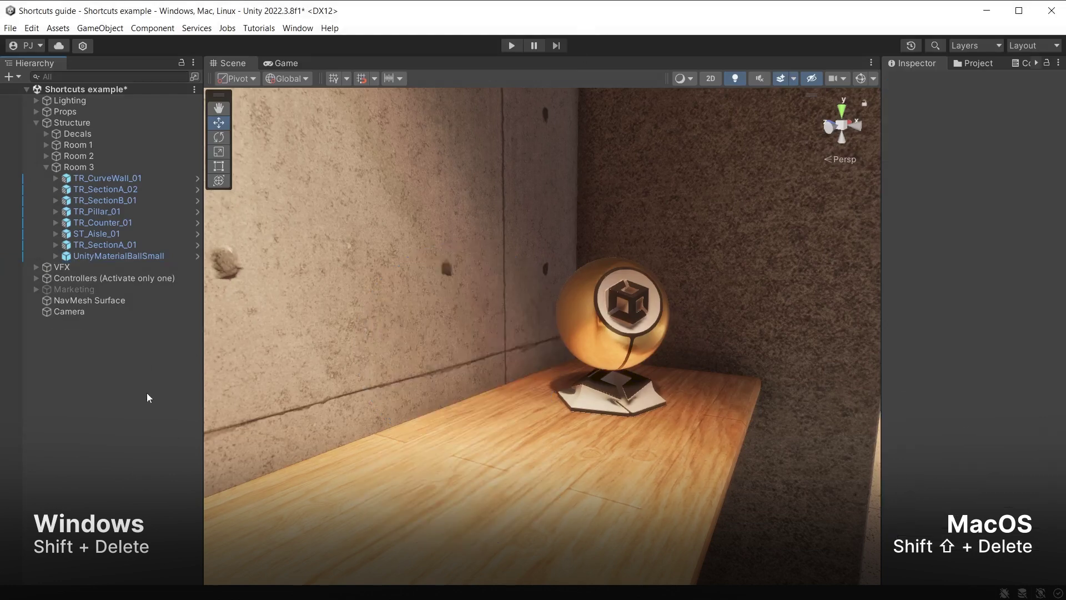
key("ctrl+z")
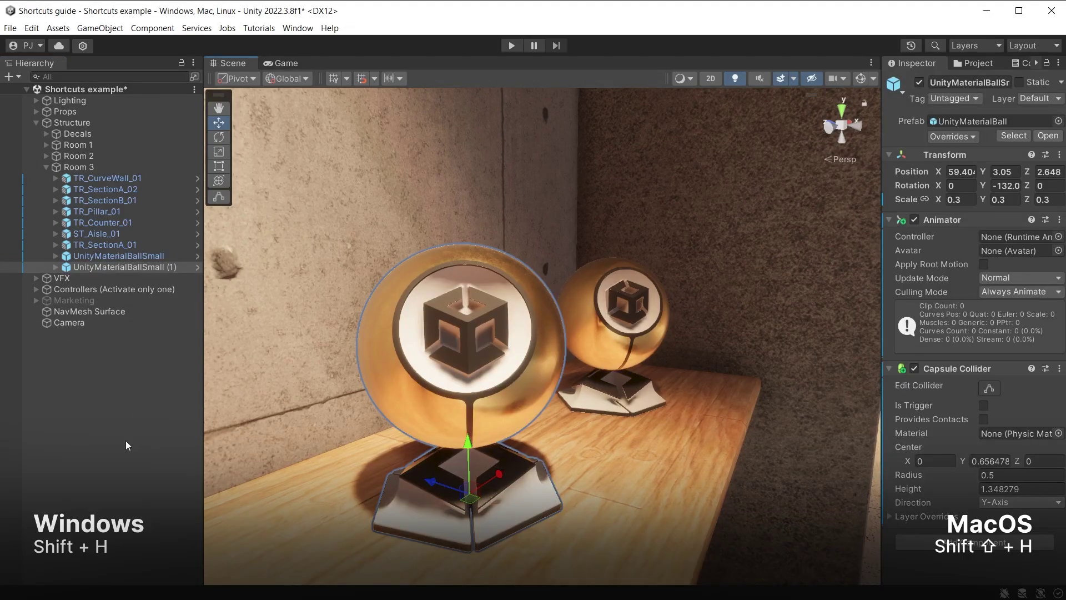
key("shift+h")
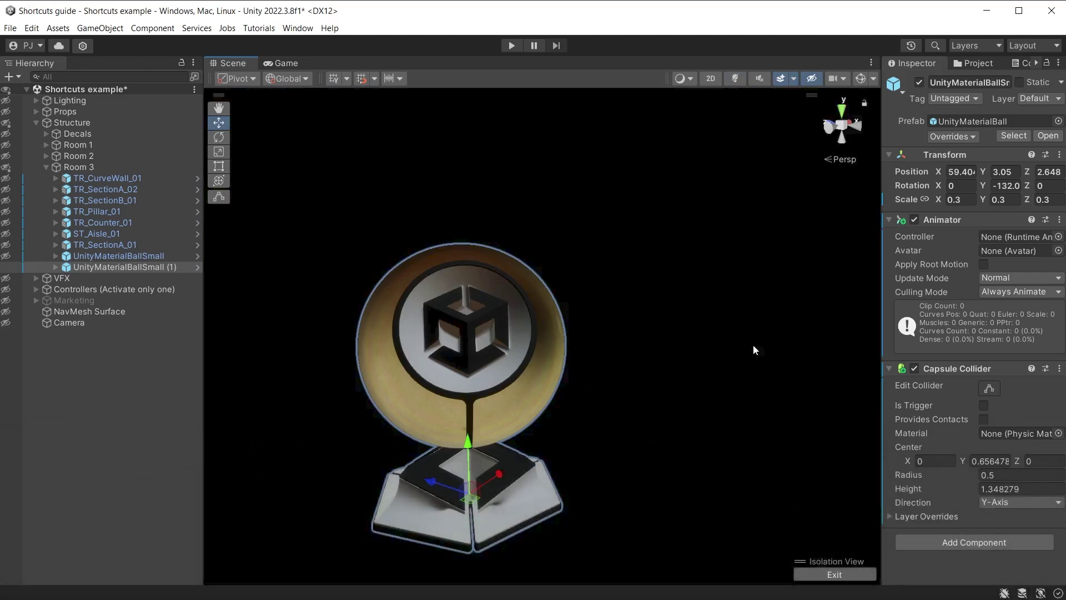
left_click(834, 574)
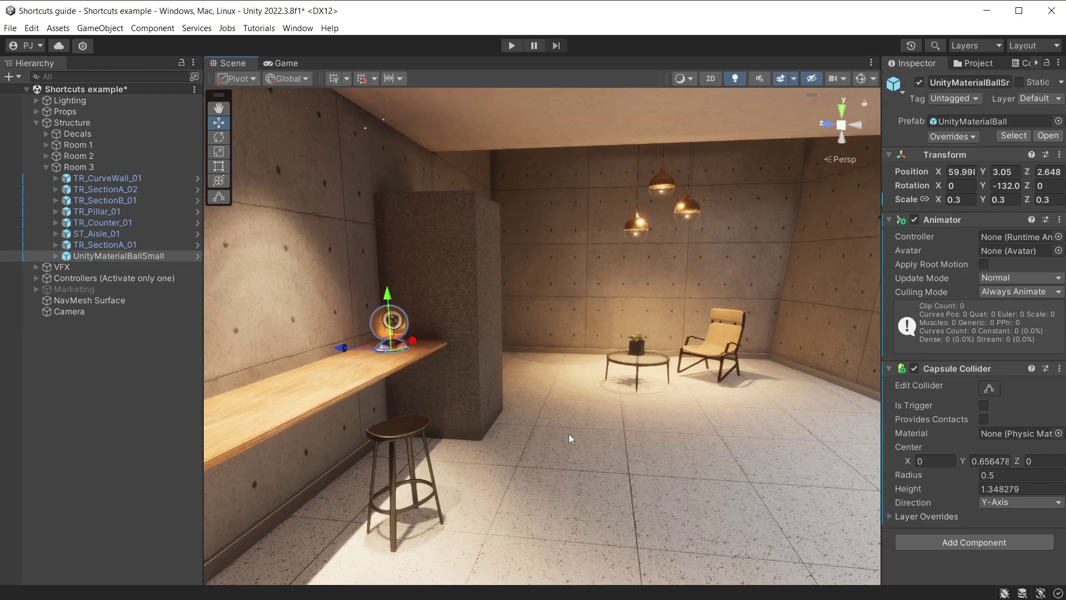
- Add the bar stool, round table, lounge chair, ceiling lamp and pillar to the selection and save it as Selection 1
left_click(399, 438, "shift")
left_click(638, 368, "shift")
left_click(733, 349, "shift")
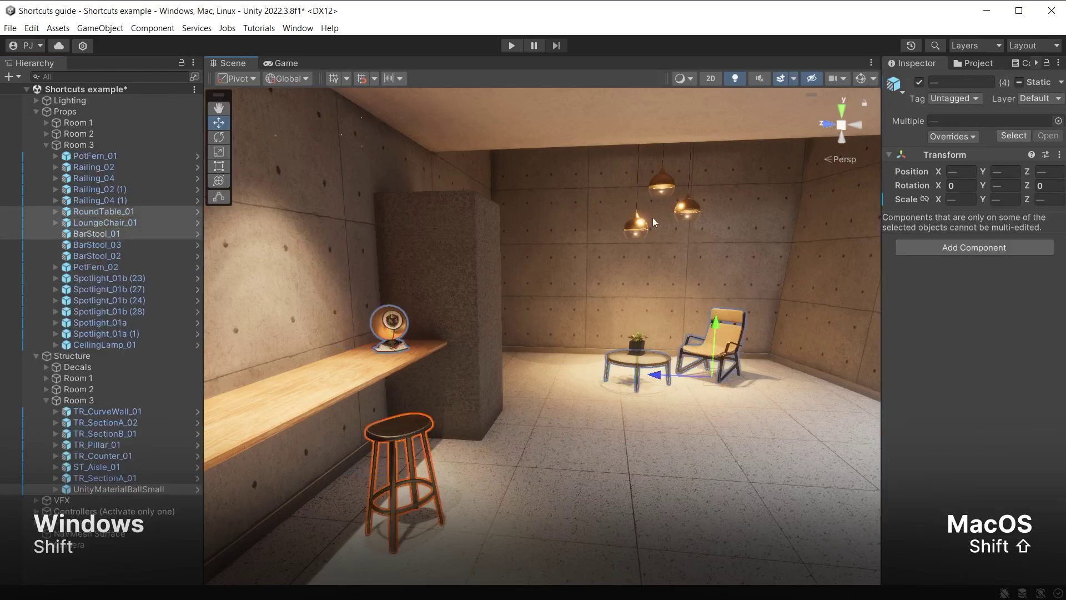
left_click(652, 218, "shift")
left_click(445, 212, "shift")
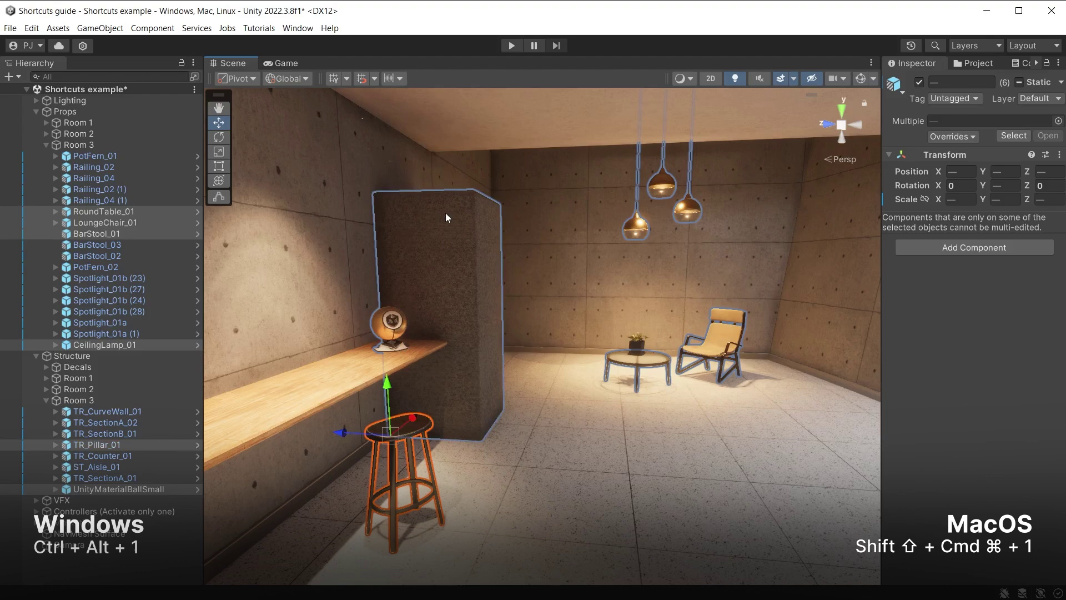
key("ctrl+alt+1")
- Look up the available commands for saving and loading selections
left_click(31, 28)
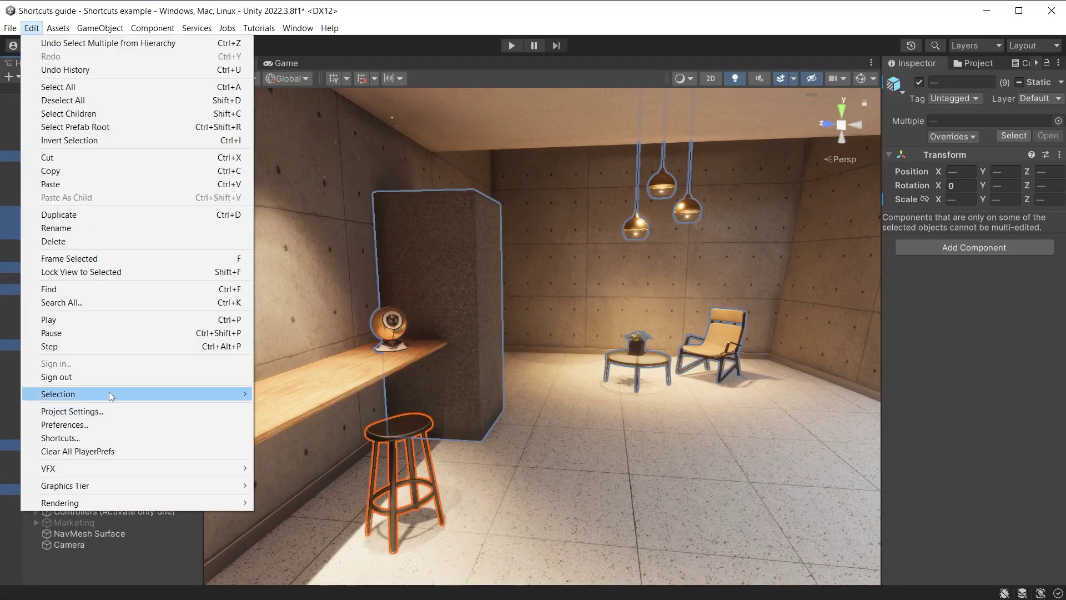
mouse_move(111, 396)
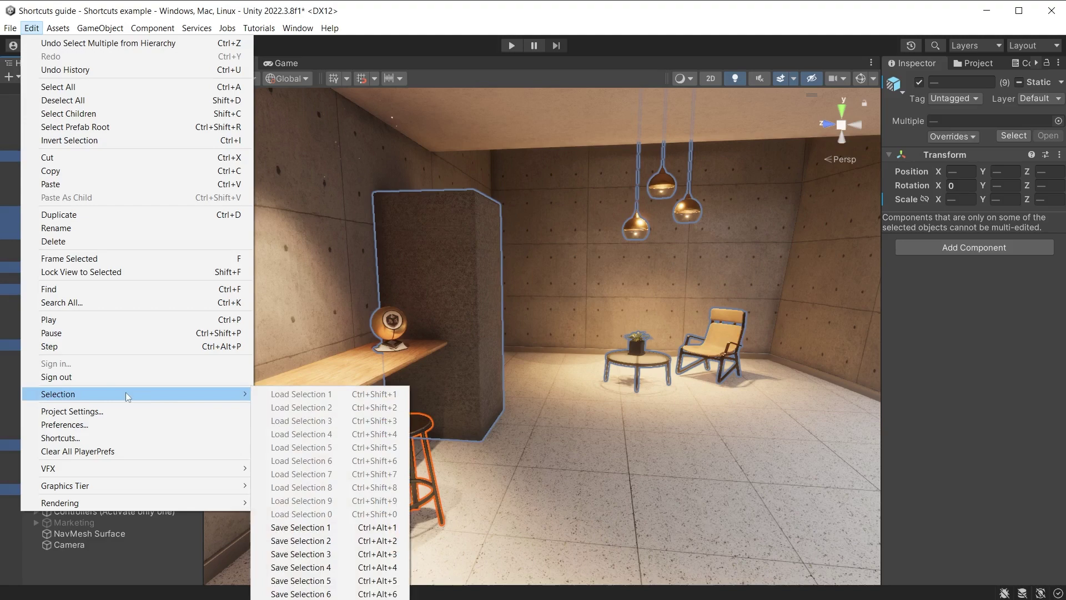
key("Escape")
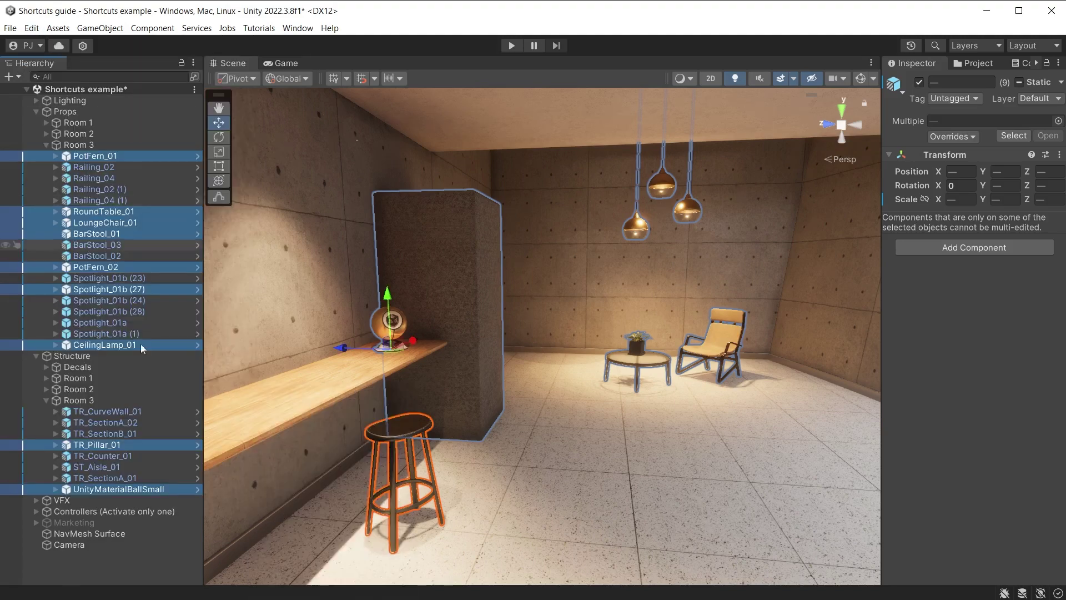
- Disable Scene picking for the selected objects and test it by trying to select the pillar in the Scene view
key("l")
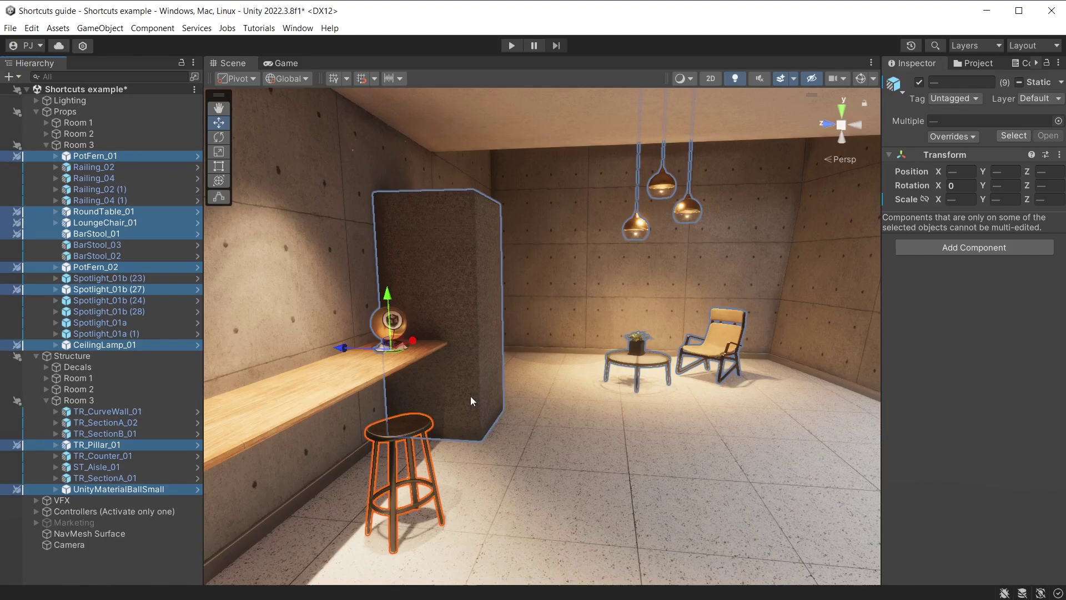
left_click(471, 396)
left_click(478, 355)
left_click(495, 286)
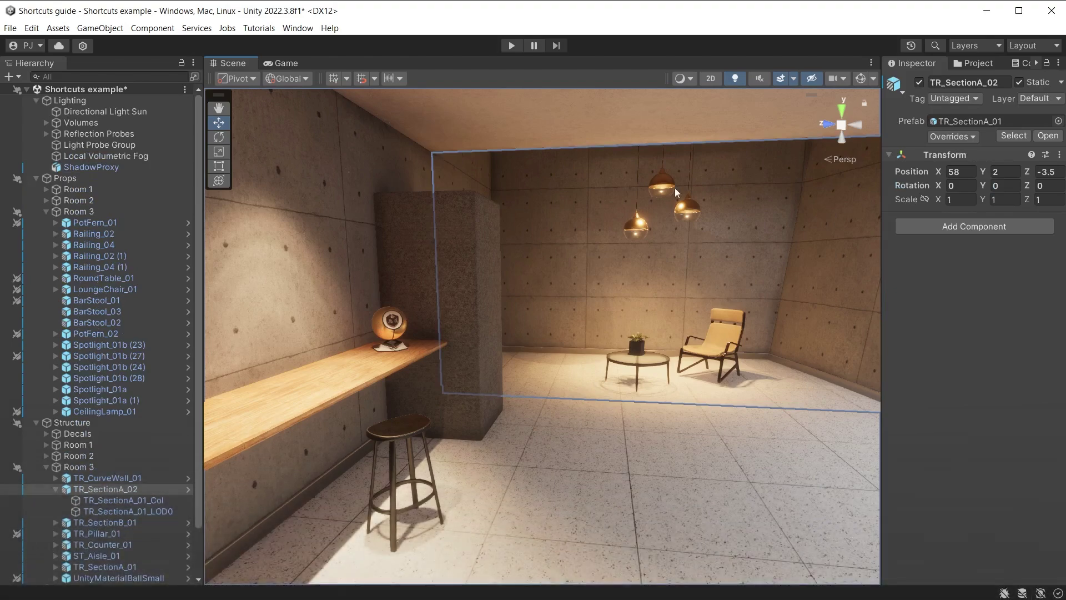
- Load Selection 1 and hide its objects in the Scene view
key("ctrl+shift+1")
key("h")
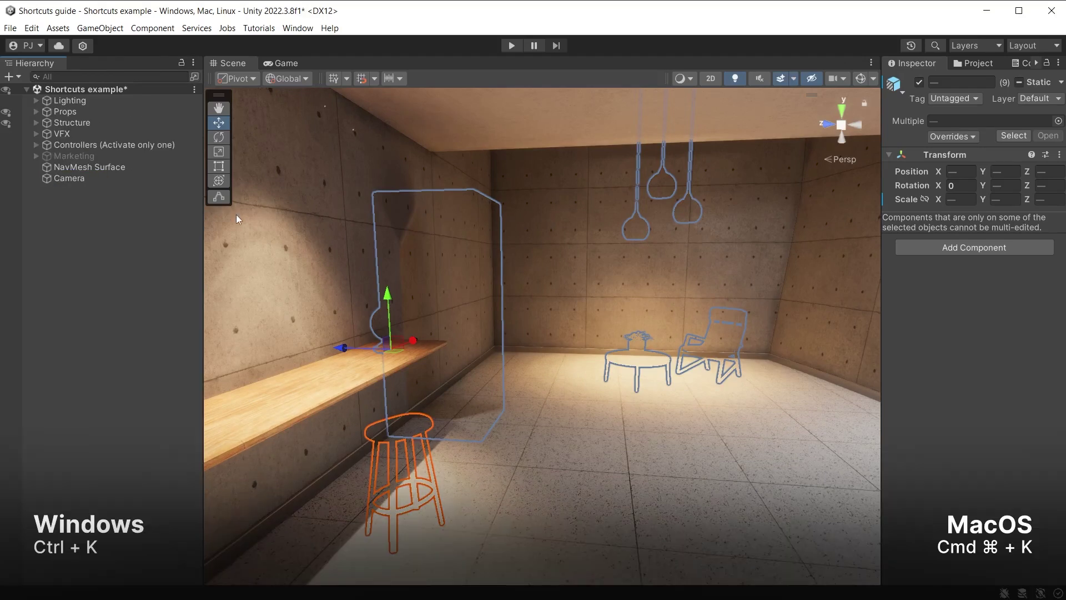
- Open the Search window and review the search areas and filters available for a new query block
key("ctrl+k")
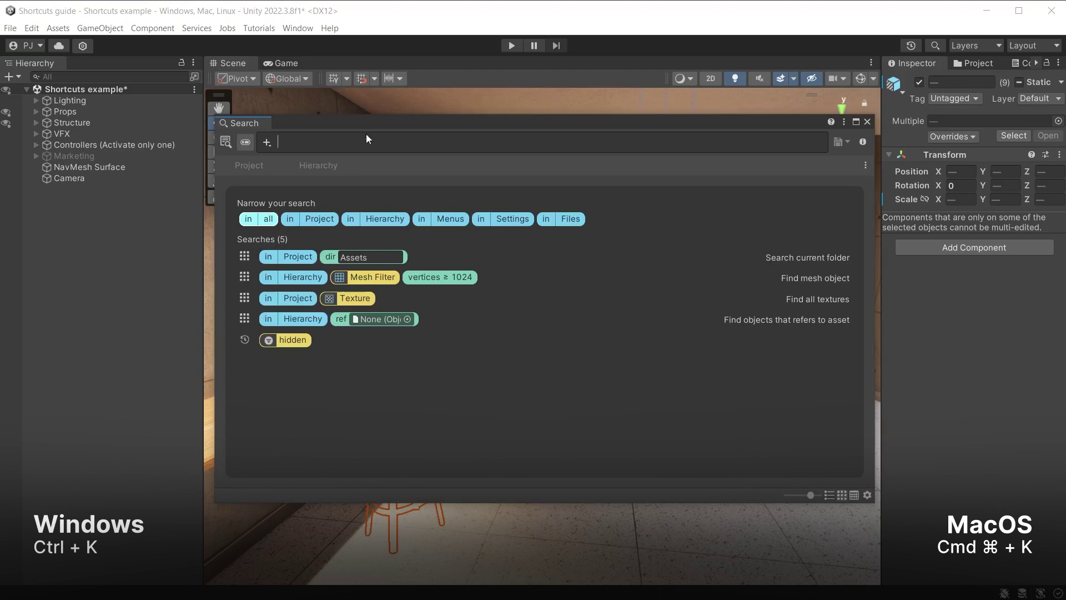
left_click(267, 142)
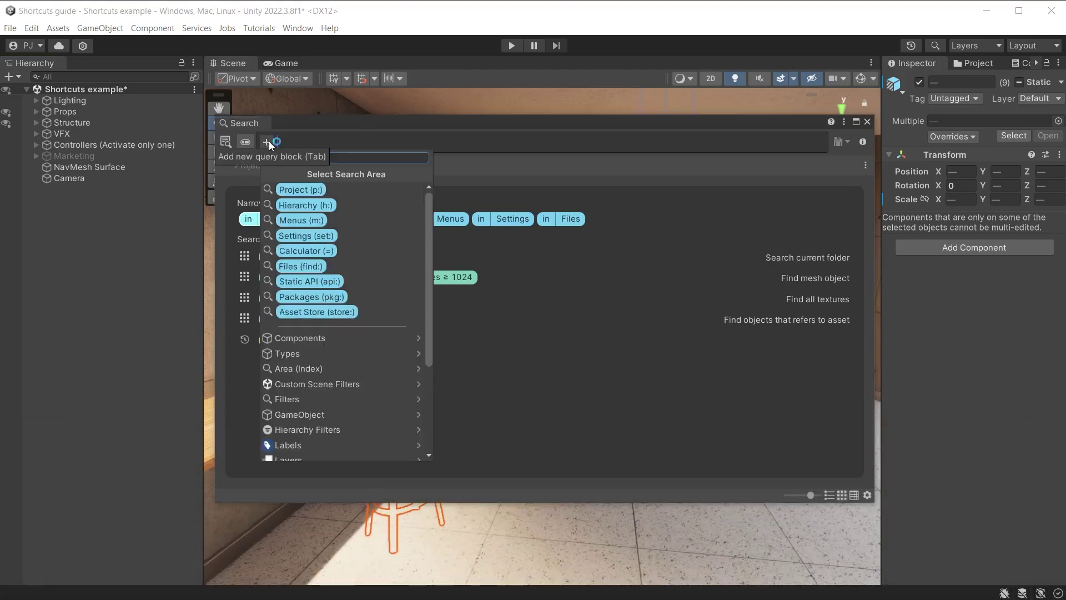
left_click(333, 425)
left_click(295, 206)
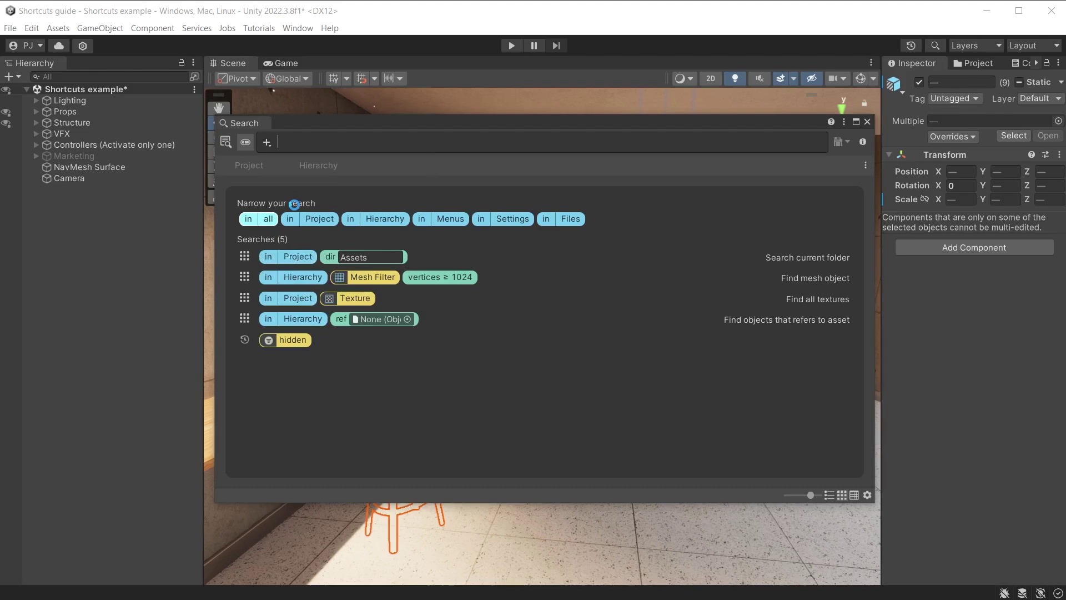
- Invert the current object selection
key("ctrl+i")
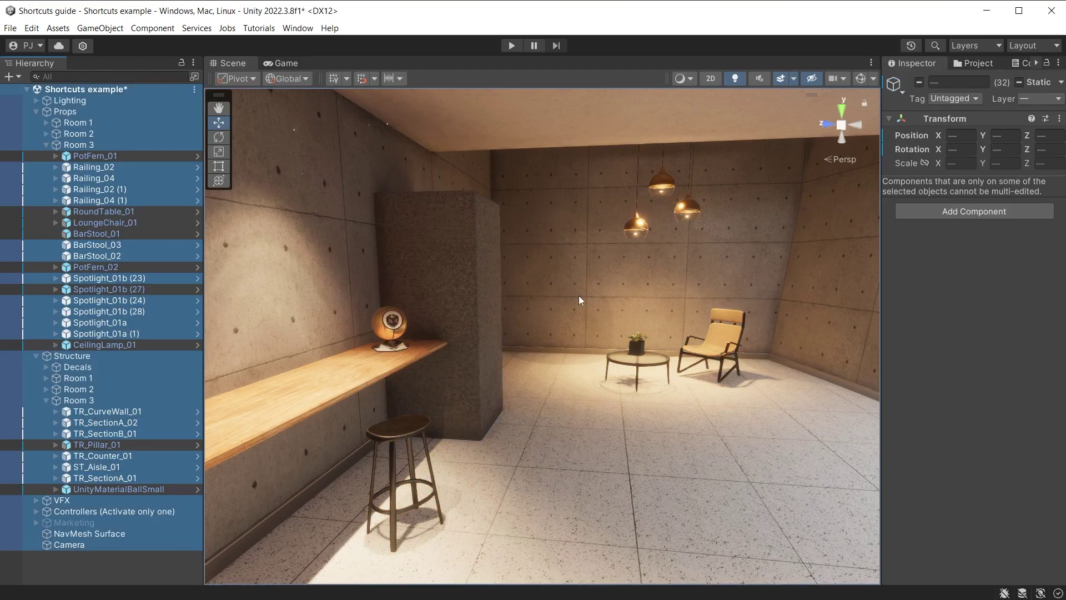
key("alt+p")
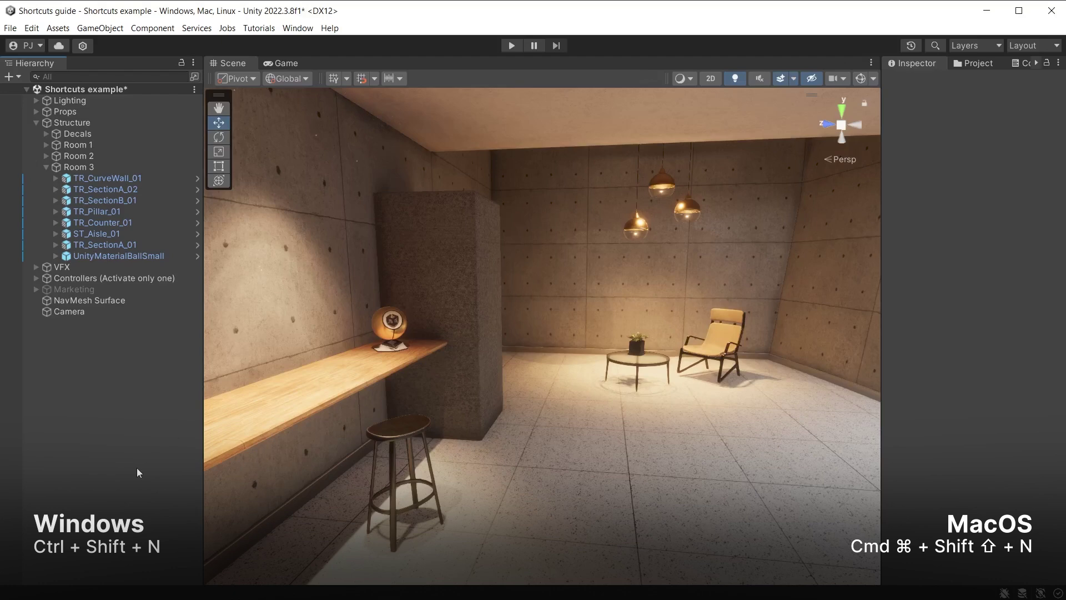
- Create an empty GameObject at the scene root and an empty child GameObject inside it, keeping the default names
key("ctrl+shift+n")
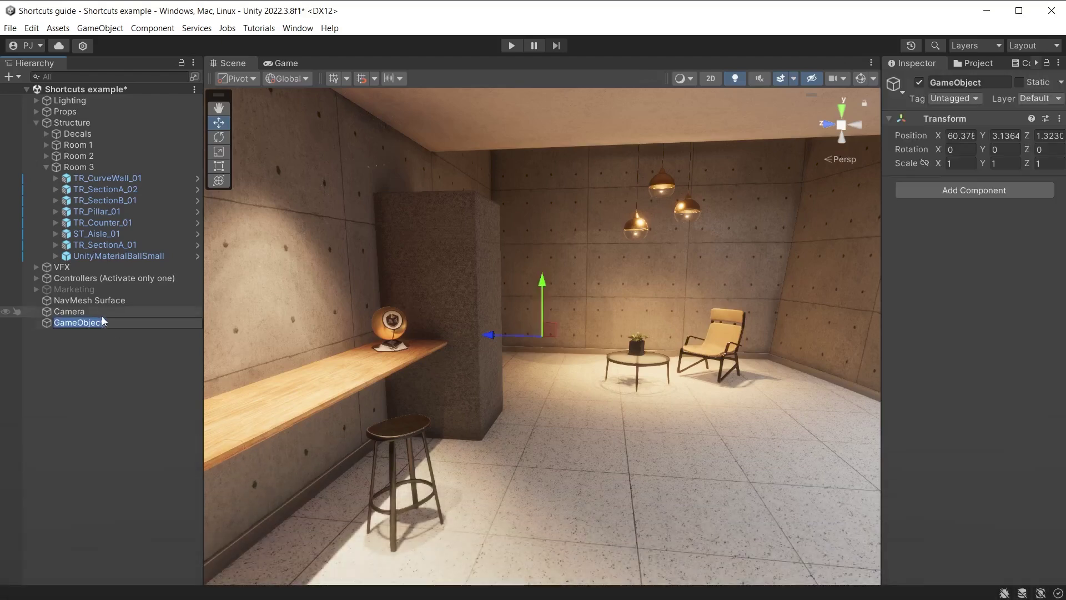
key("Return")
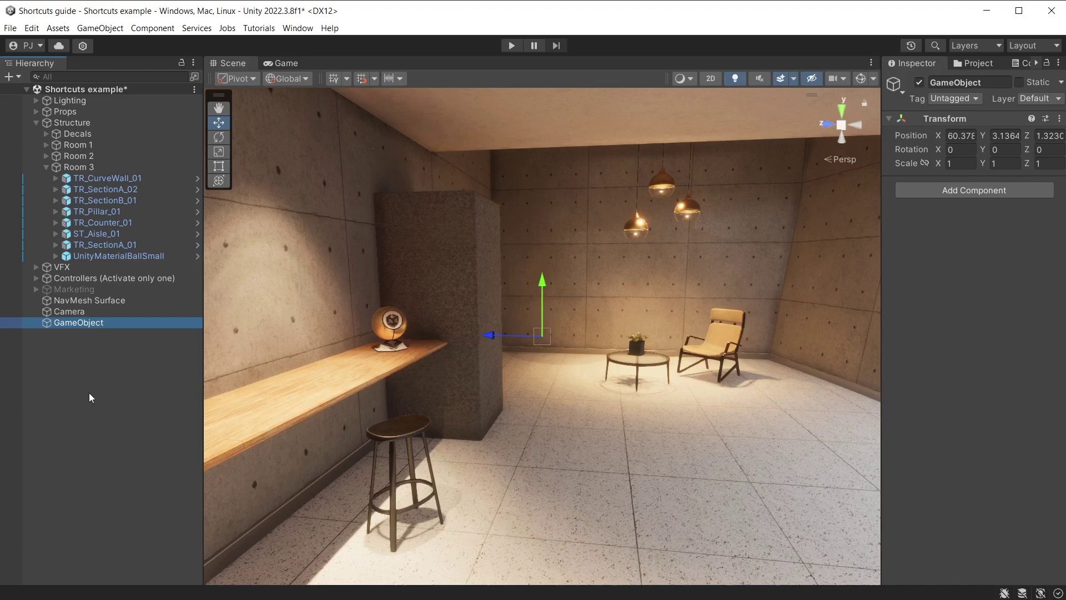
key("alt+shift+n")
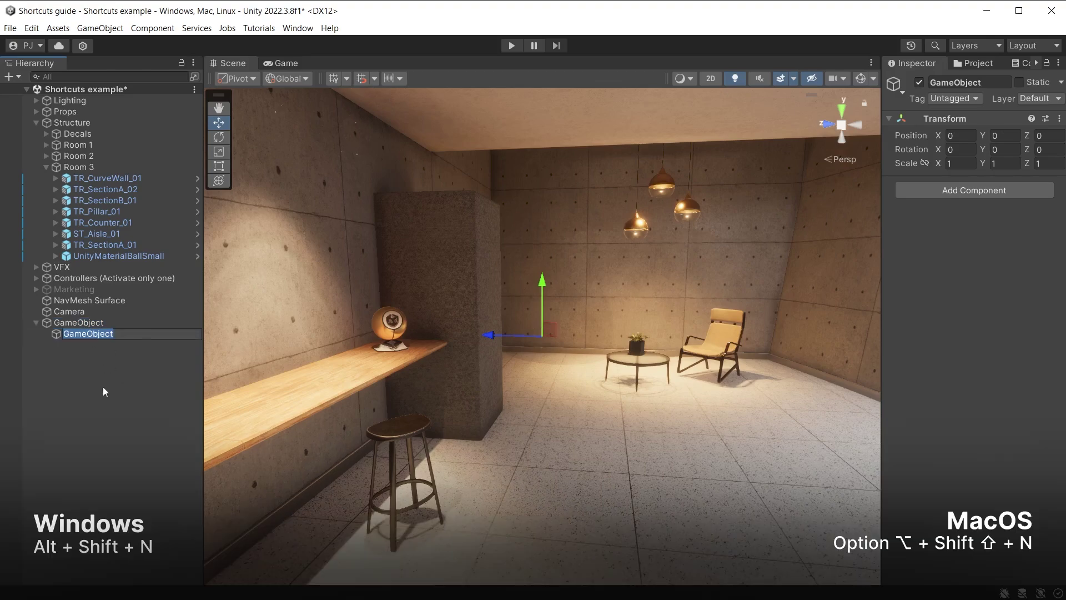
key("Return")
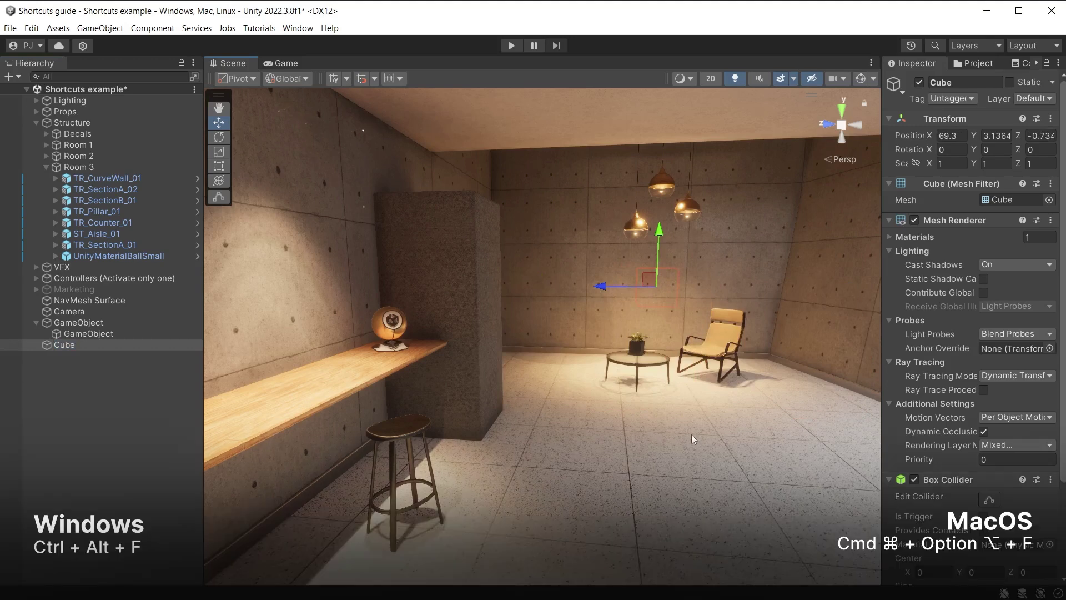
- Move the selected Cube to the centre of the current Scene view
key("ctrl+alt+f")
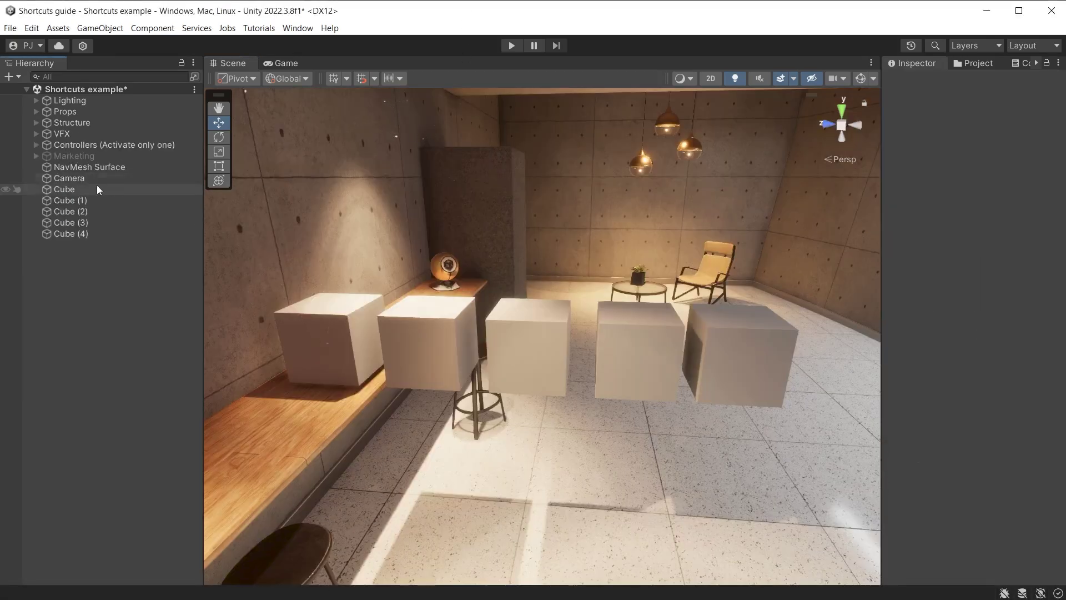
- Select the five cubes, Cube to Cube (4), and group them under a new empty parent GameObject
left_click(78, 189)
left_click(78, 234, "shift")
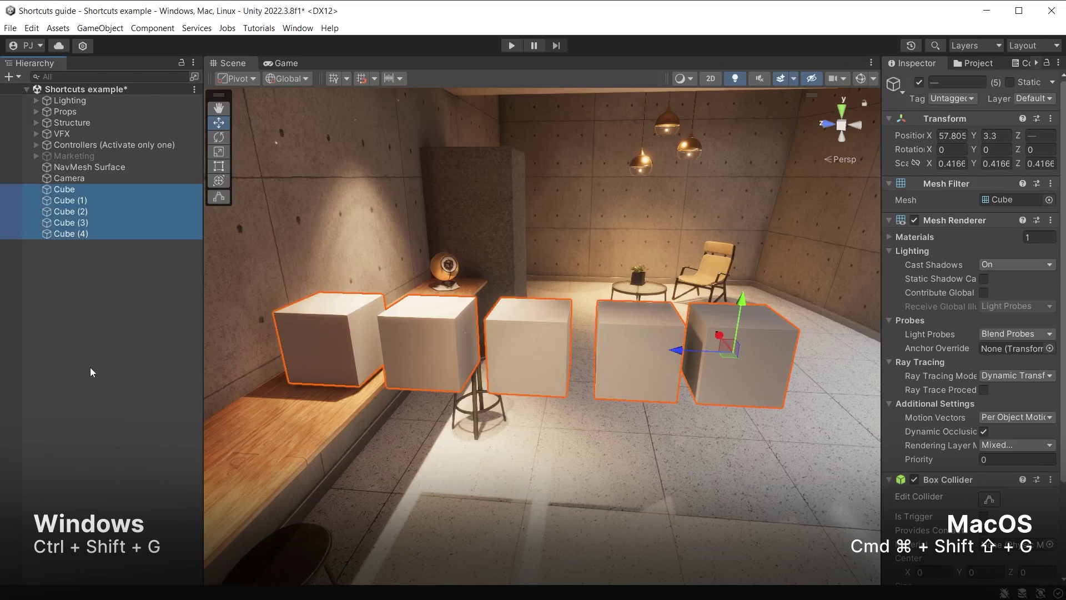
key("ctrl+shift+g")
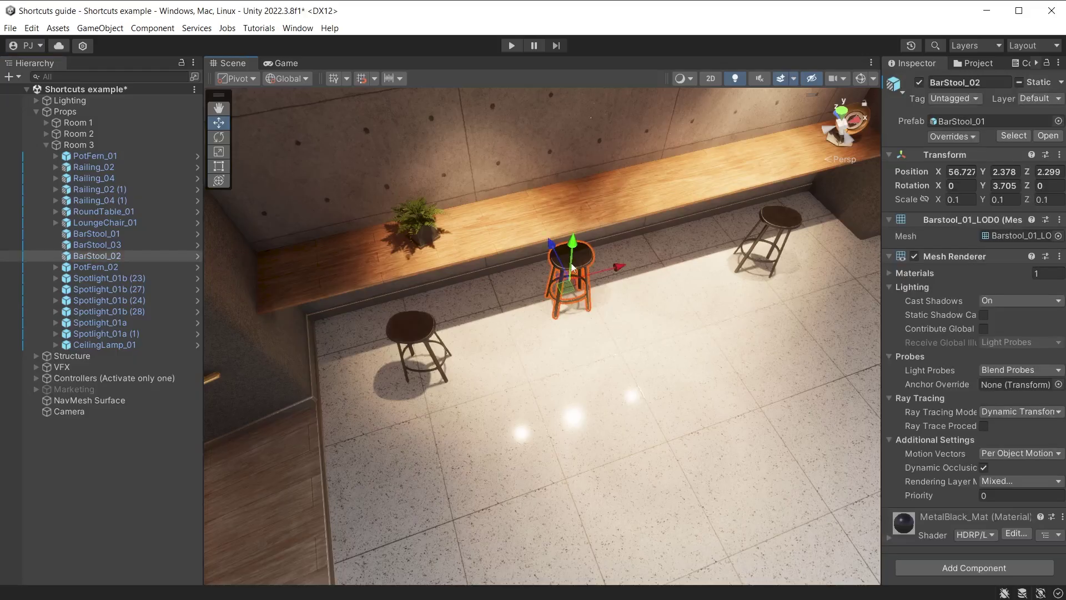
- Select BarStool_03, switch the handle position to Center, and move the Y-plane grid to the stool's handle
left_click(427, 352)
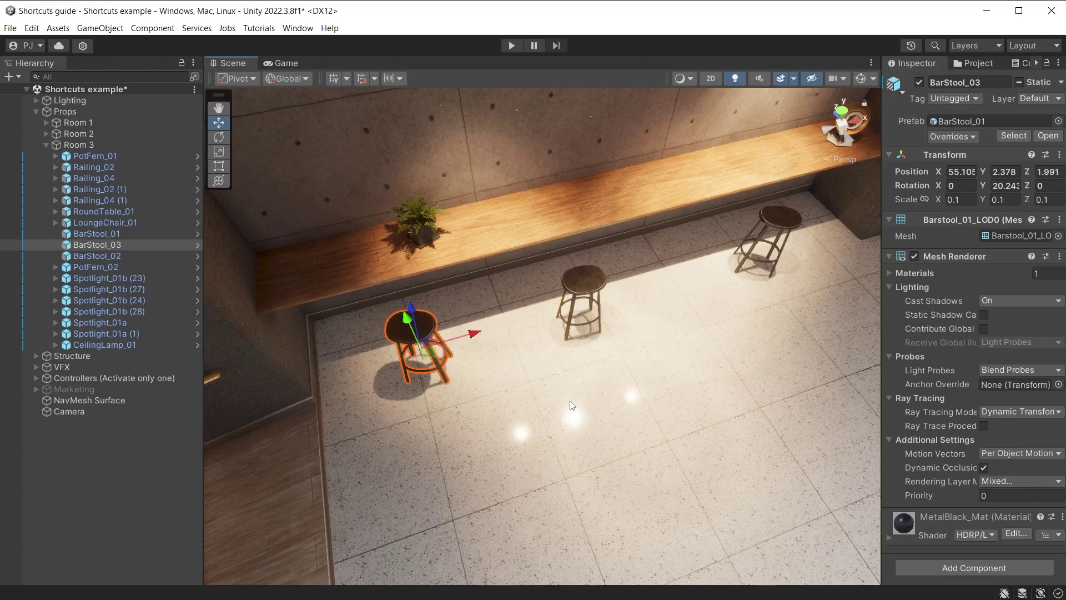
key("z")
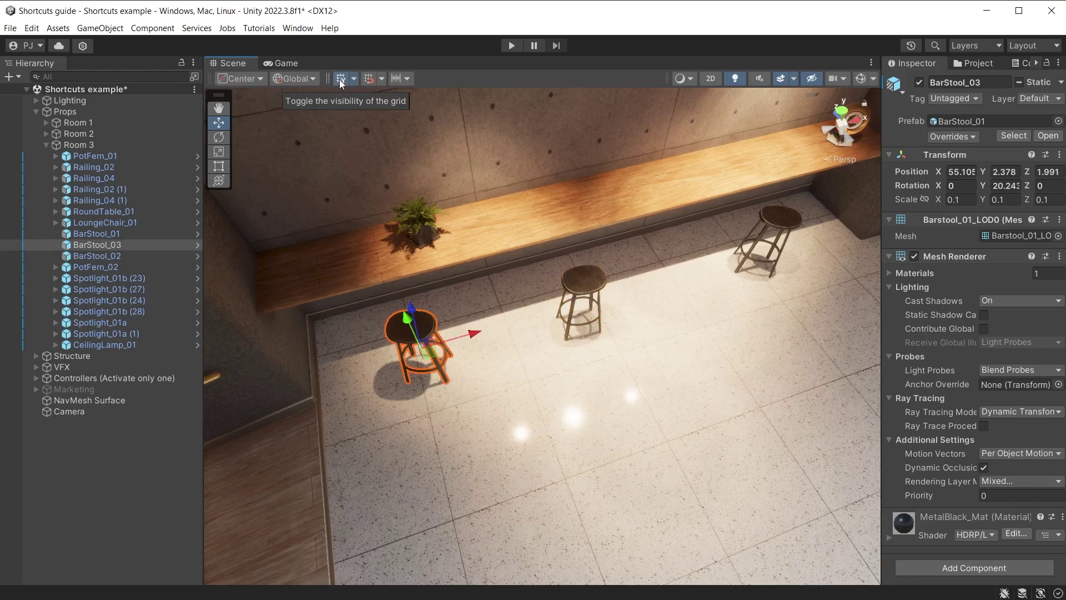
left_click(354, 79)
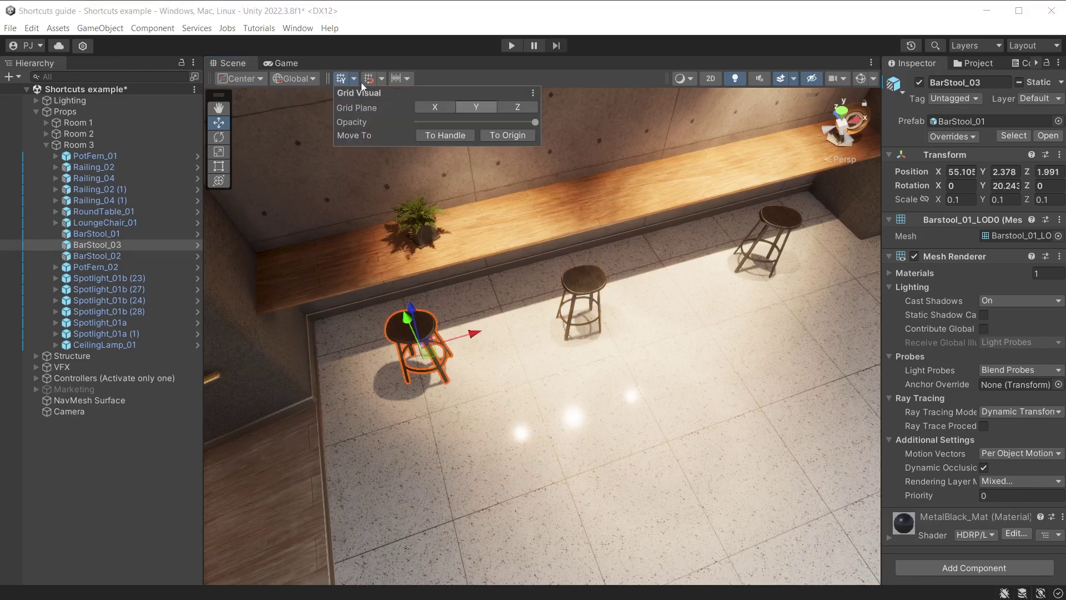
left_click(442, 137)
key("Escape")
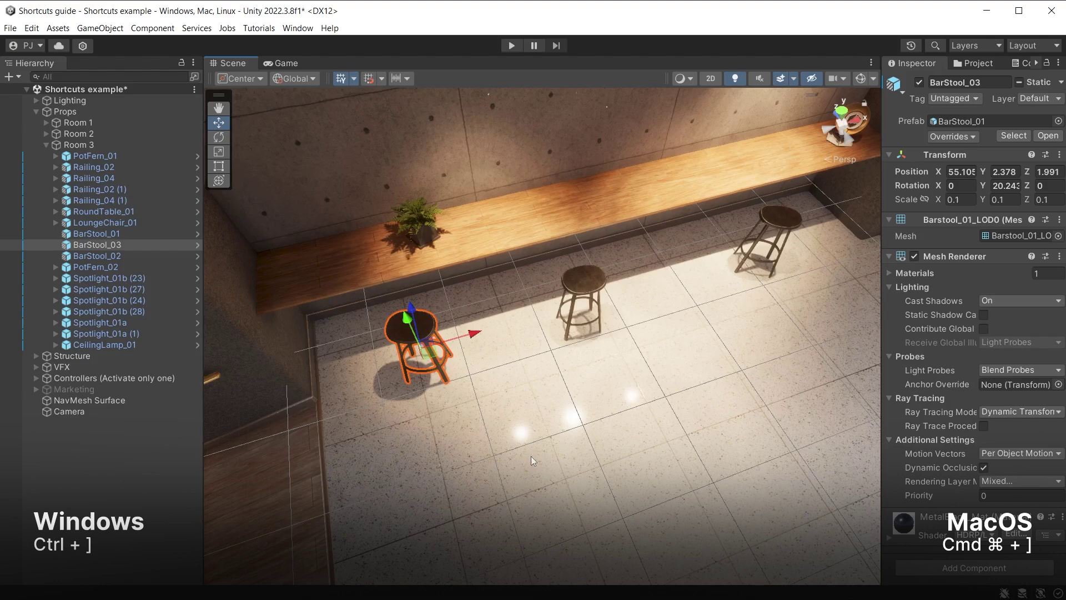
- Increase the Scene grid size by several increments
key("ctrl+bracketright")
key("ctrl+bracketright")
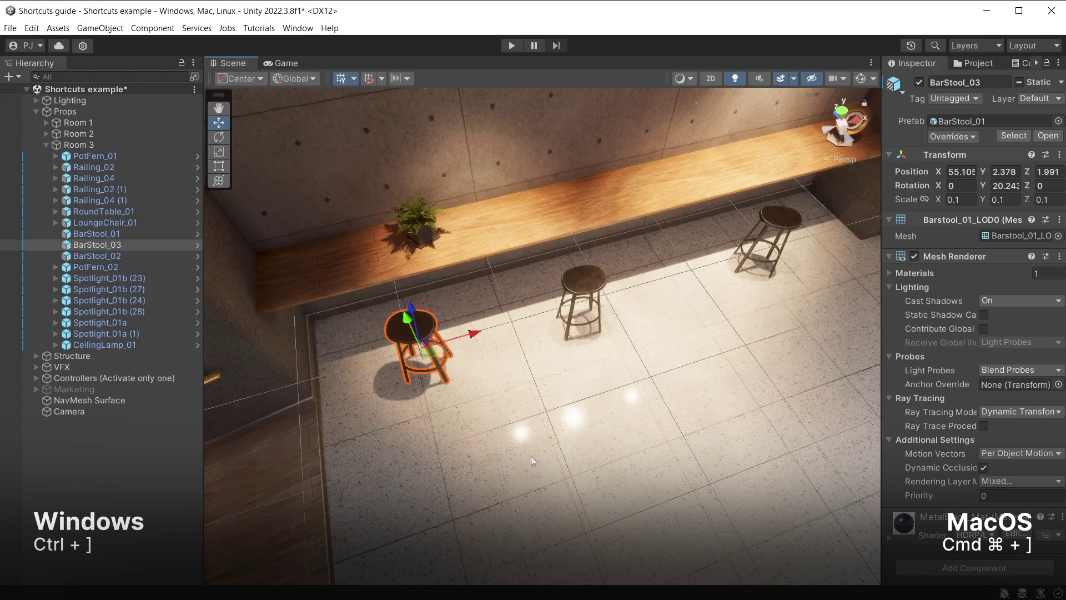
key("ctrl+bracketright")
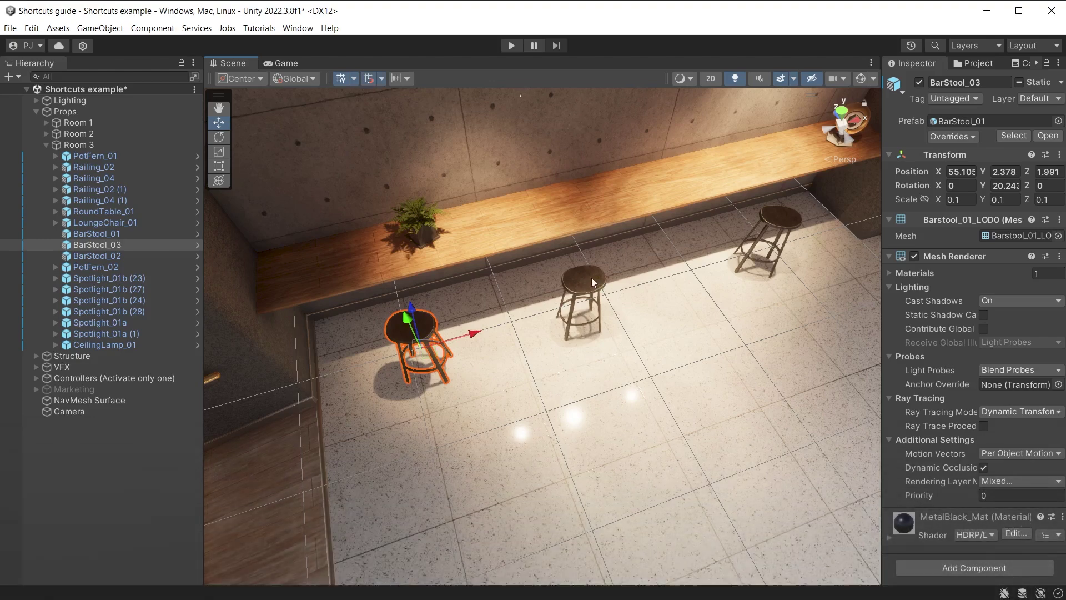
- Add the other two bar stools to the selection and snap all three stools to the grid
left_click(590, 278, "shift")
left_click(784, 212, "shift")
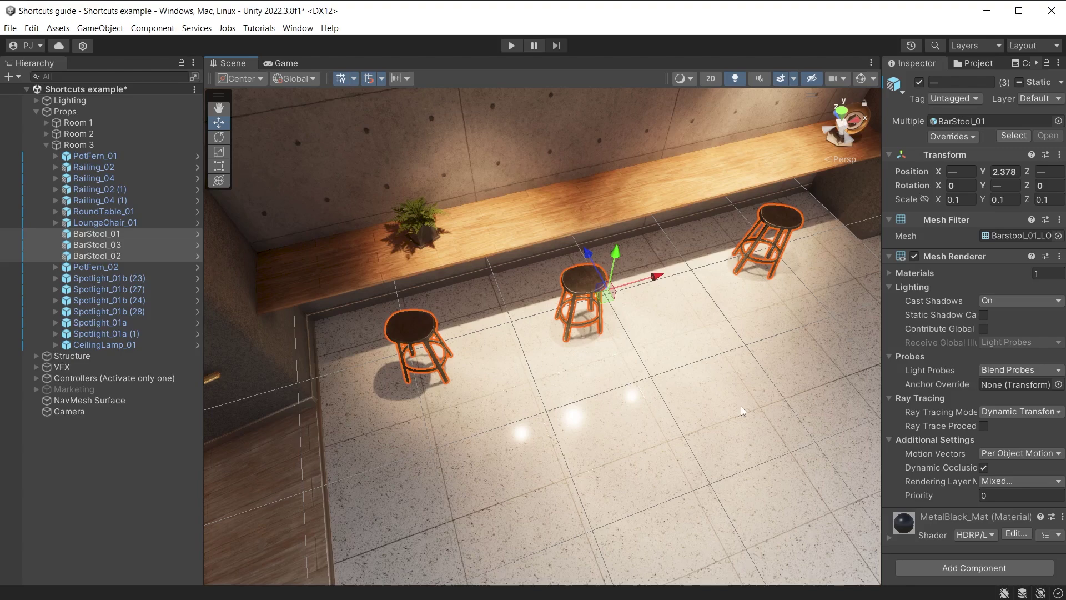
key("ctrl+backslash")
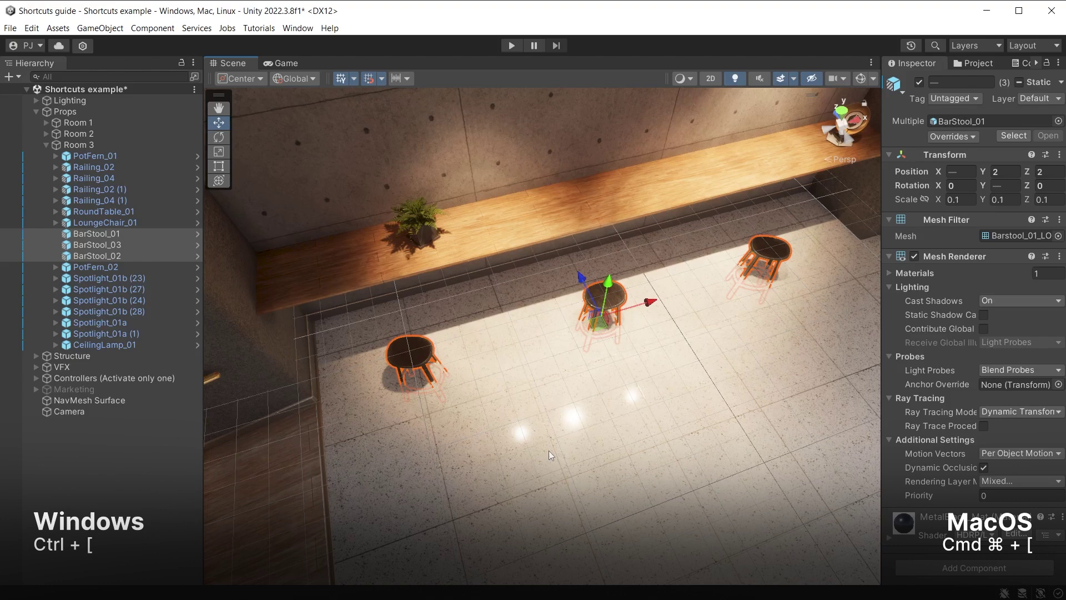
- Decrease the grid size by several increments and raise the three bar stools along the Y axis with grid snapping
key("ctrl+[")
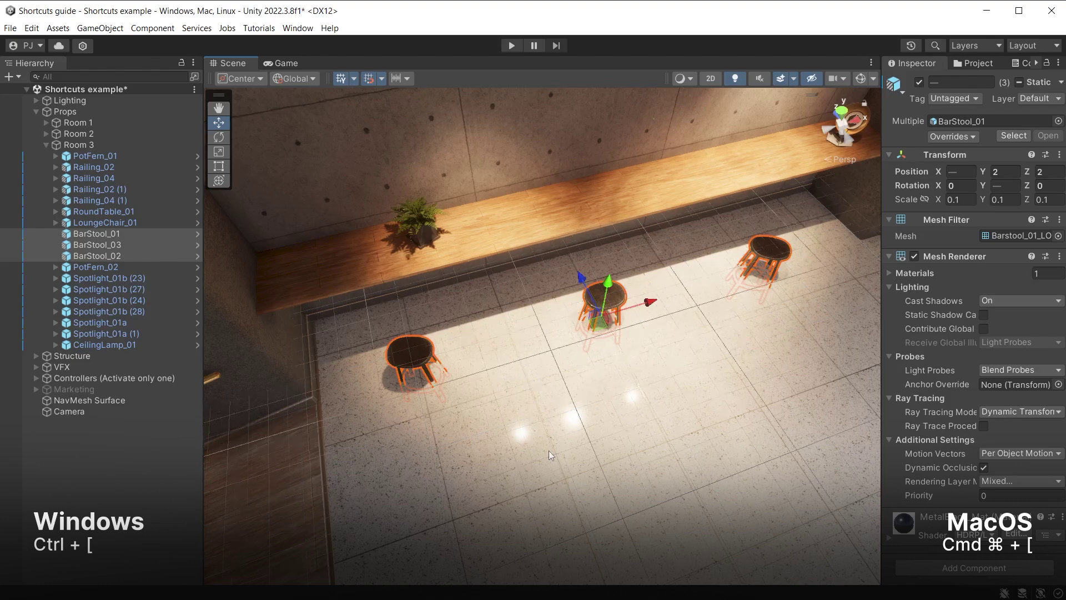
key("ctrl+[")
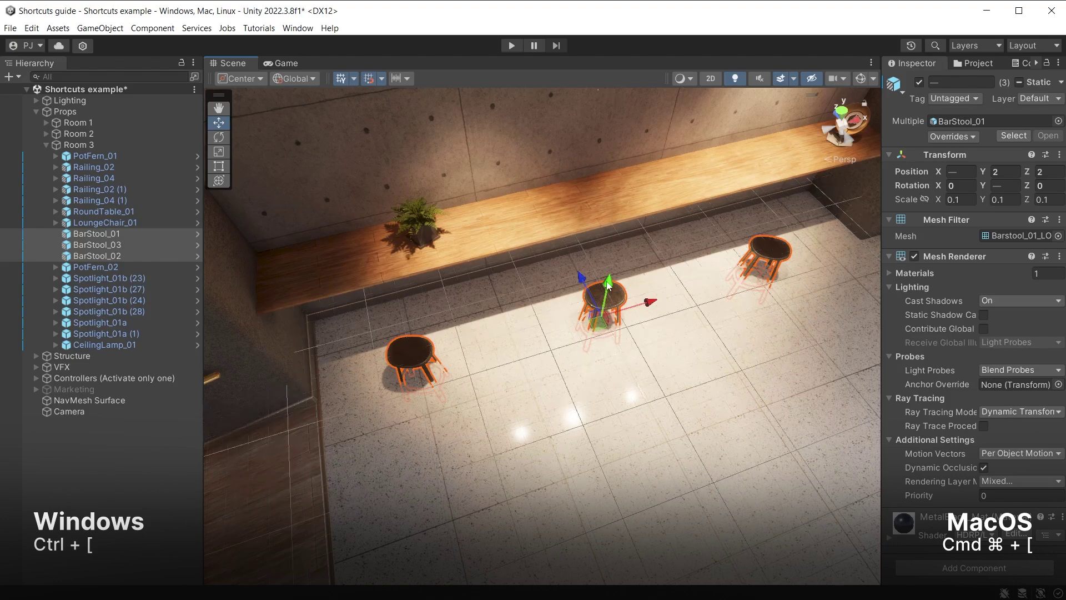
left_click_drag(608, 284, 604, 253)
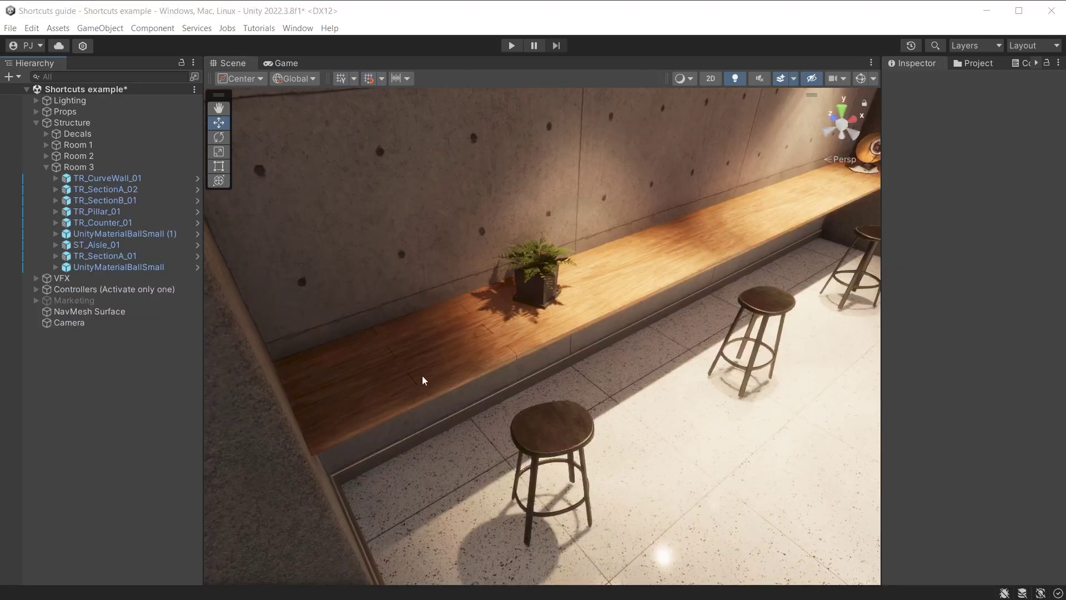
- Isolate TR_Counter_01 in the Scene view
left_click(422, 376)
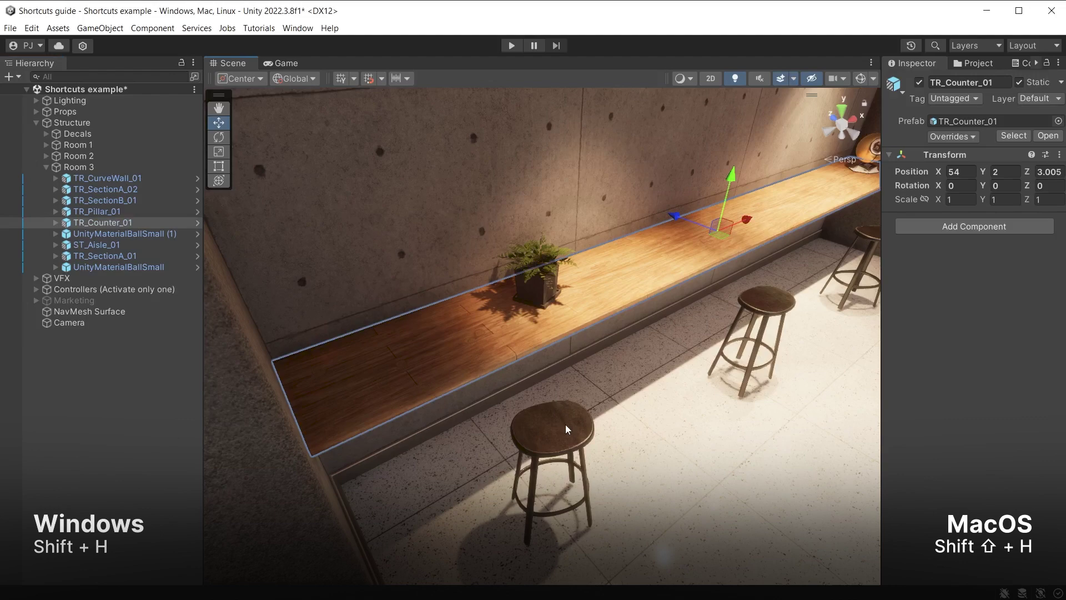
key("shift+h")
- Duplicate the counter mesh TR_Counter_01_LOD0 and move the copy along the Z axis to about -0.766
left_click(471, 352)
key("ctrl+d")
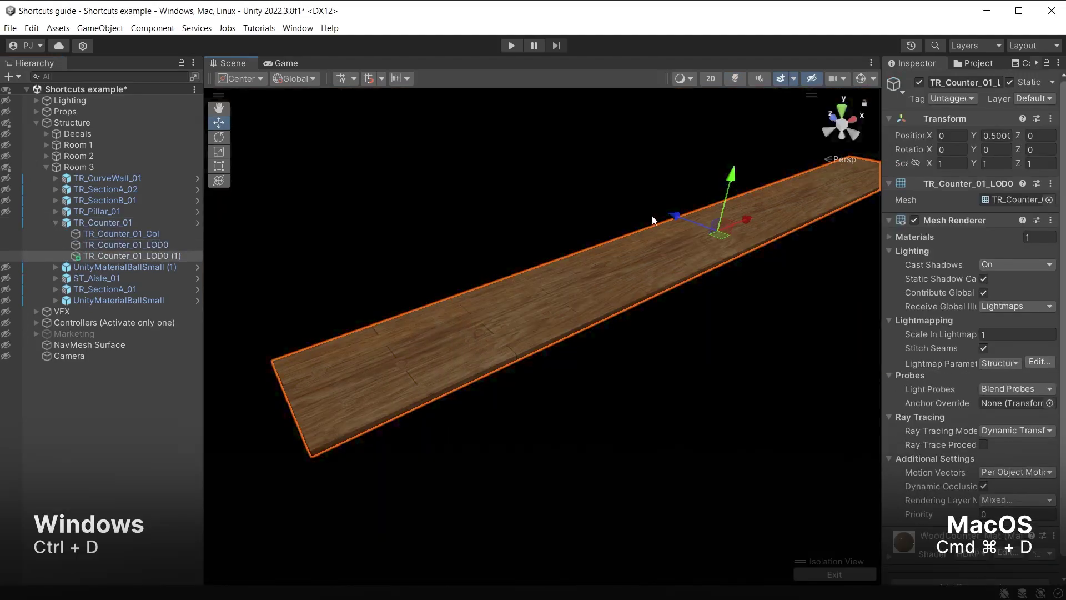
left_click_drag(653, 220, 748, 268)
scroll(574, 357, "up", 5)
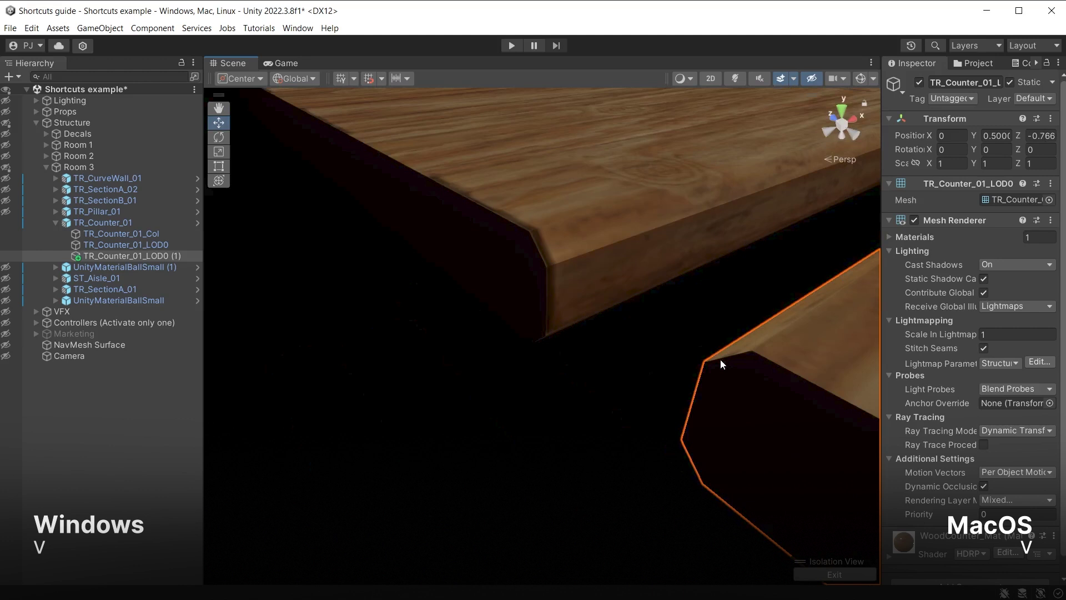
- Vertex-snap the corner of the duplicated counter top, TR_Counter_01_LOD0 (1), to the edge of the original one
key("v")
left_click_drag(707, 363, 660, 286)
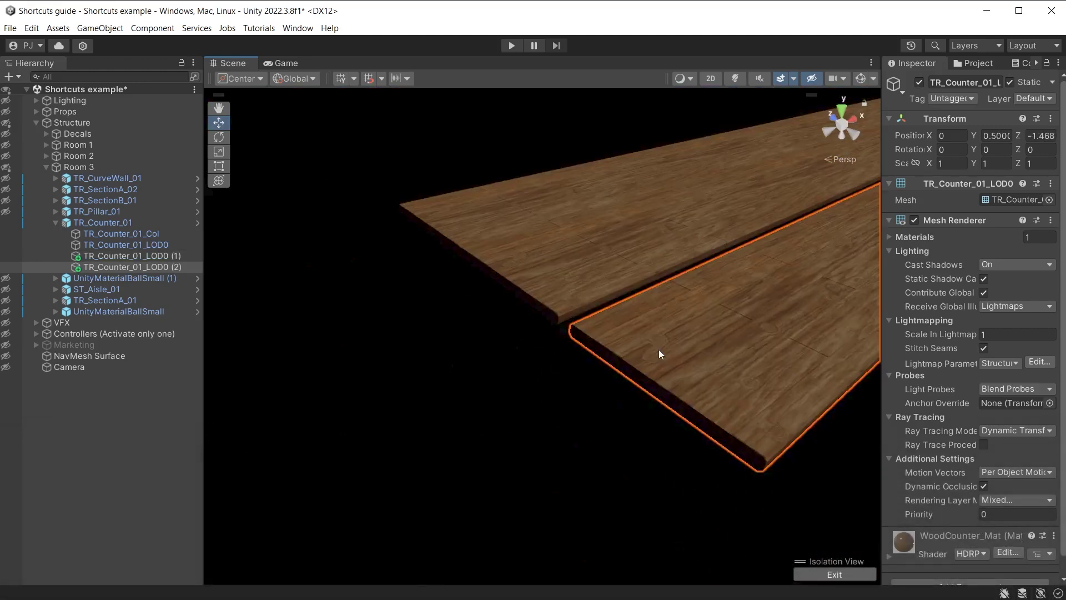
- Turn on vertex snapping and snap TR_Counter_01_LOD0 (2) against the edge of the neighbouring counter top
key("shift+v")
scroll(651, 279, "up", 3)
left_click_drag(636, 307, 598, 275)
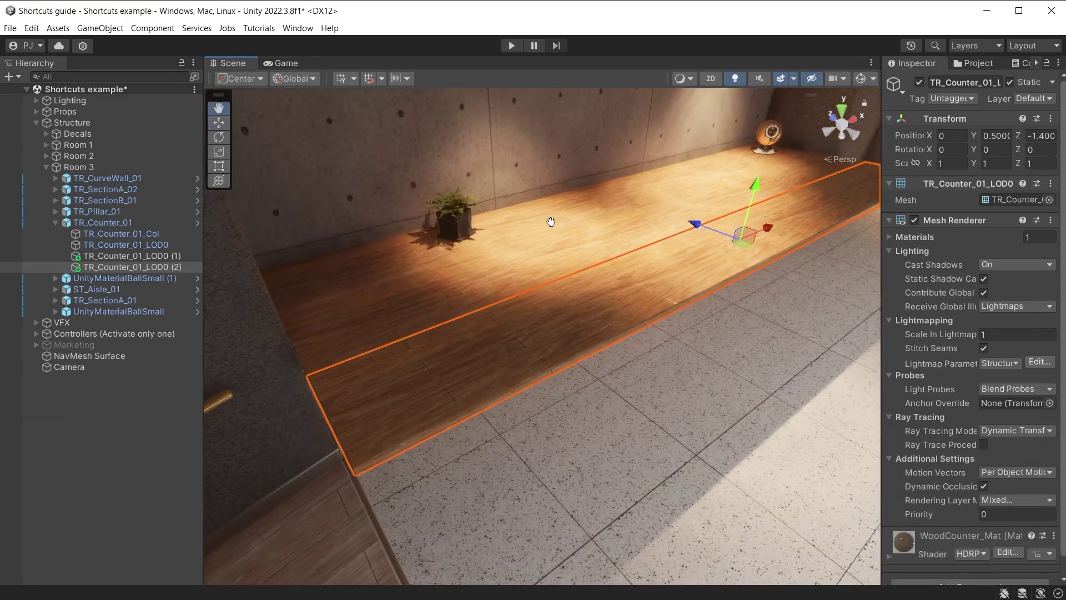
key("shift+d")
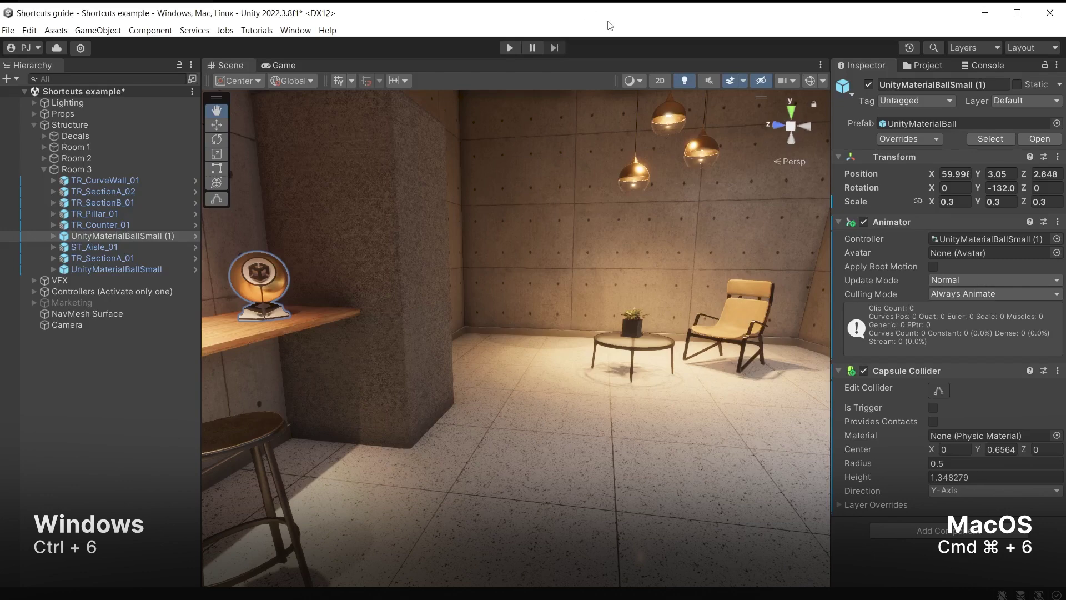
- Open the Animation window for UnityMaterialBallSmall (1), clear the object selection, and maximize the window
key("ctrl+6")
left_click(58, 484)
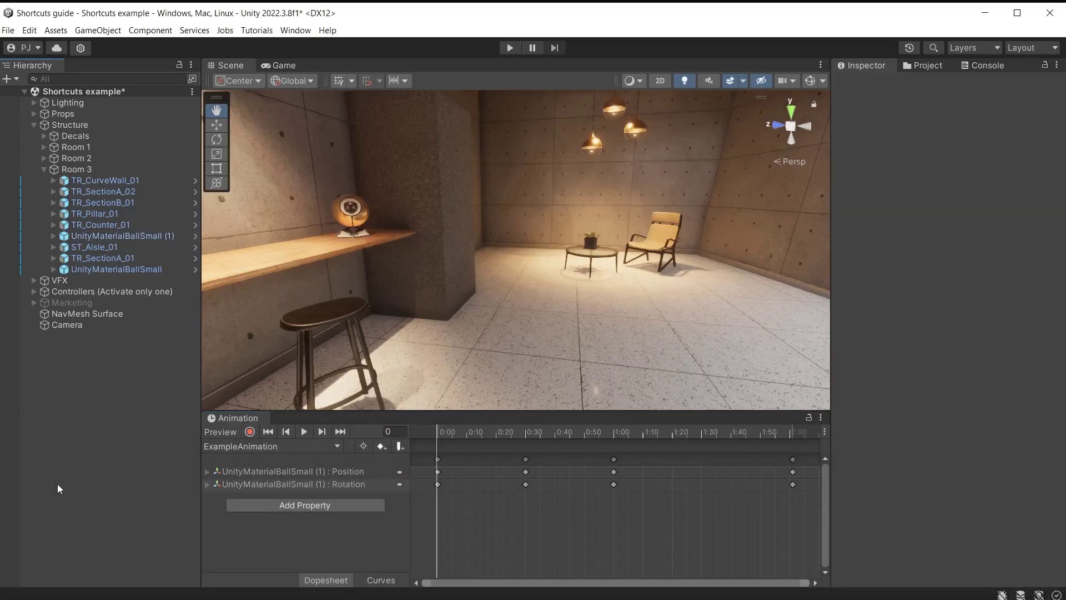
key("shift+space")
- Frame the selected keyframes at 0:00 in the timeline, and fit all keyframes of ExampleAnimation in view
key("f")
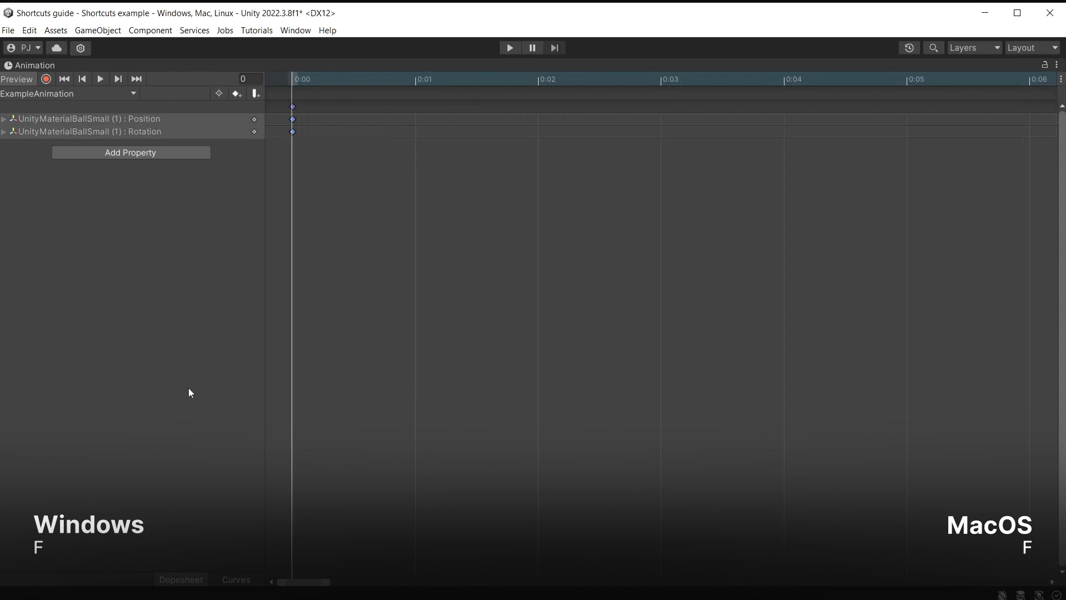
key("a")
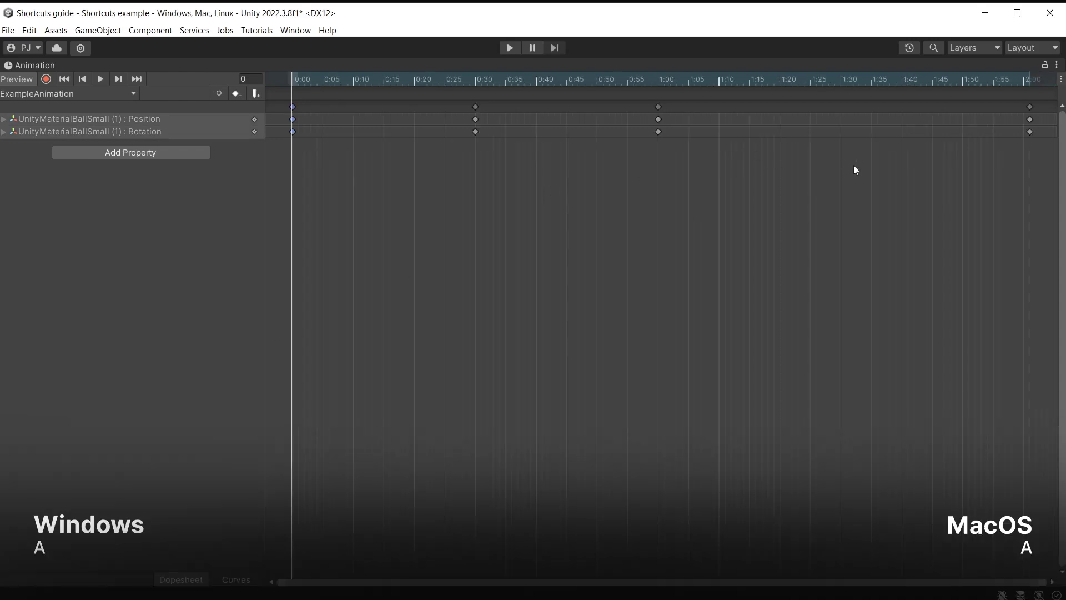
- Extend the keyframe selection from 0:00 through 1:00 and frame the selected keyframes in the timeline
left_click(658, 107, "shift")
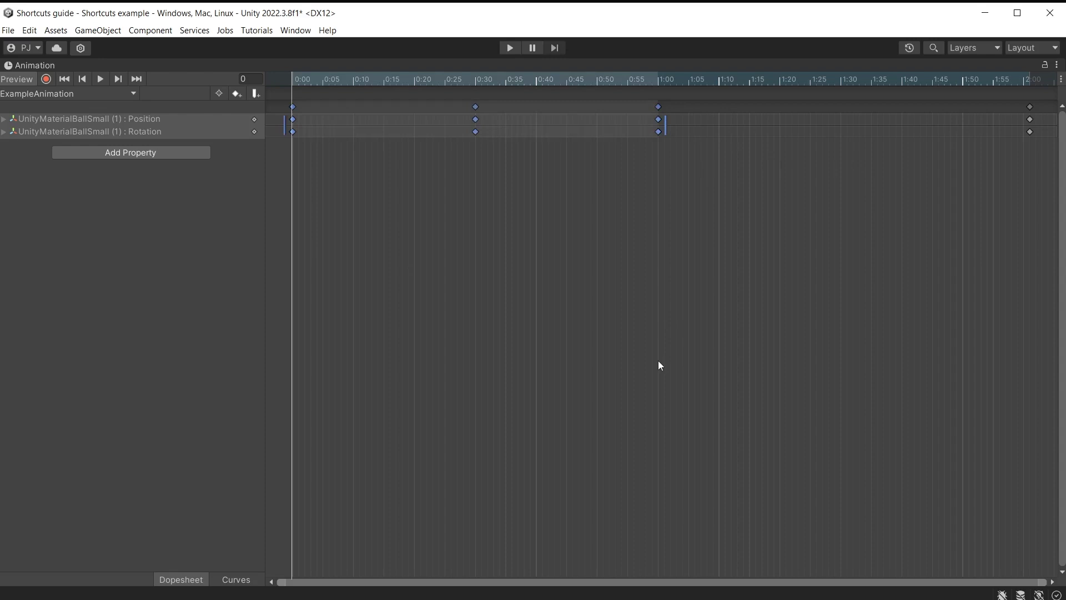
key("f")
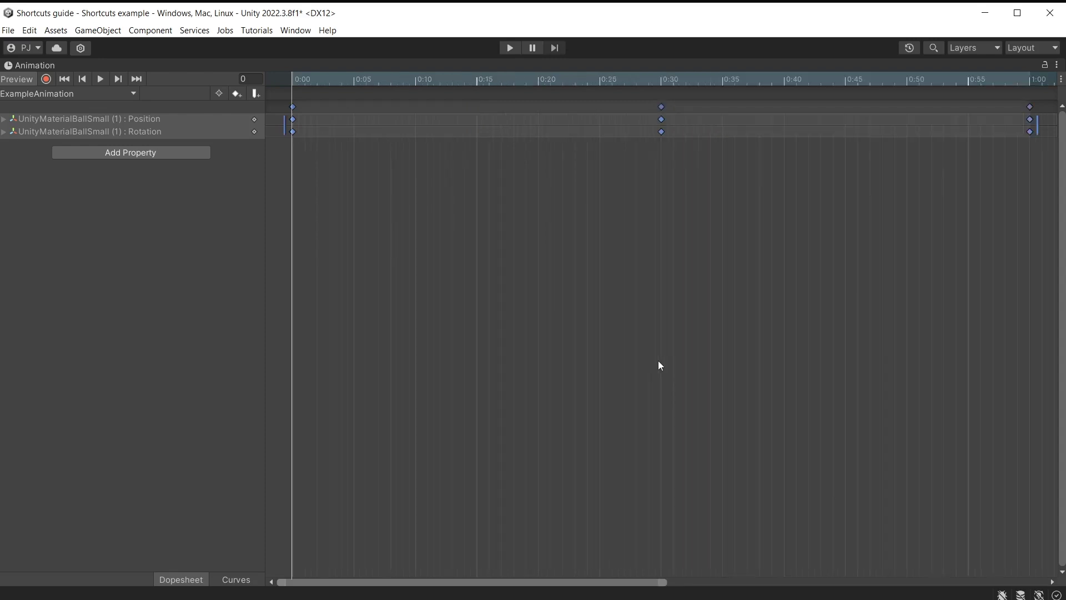
- Jump the playhead to the last keyframe of ExampleAnimation and back to the first keyframe
key("shift+period")
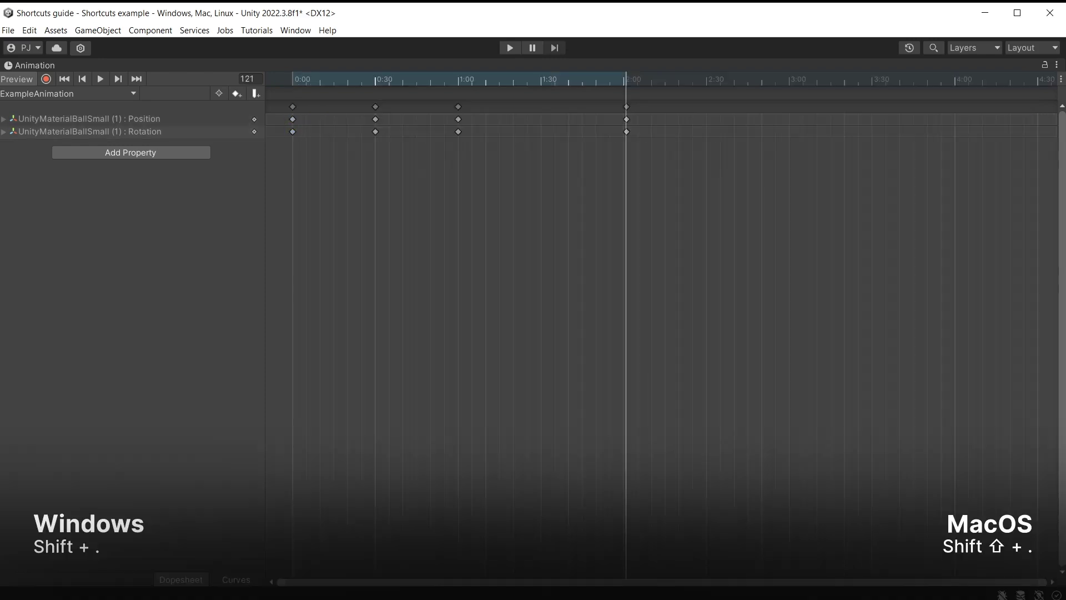
key("shift+comma")
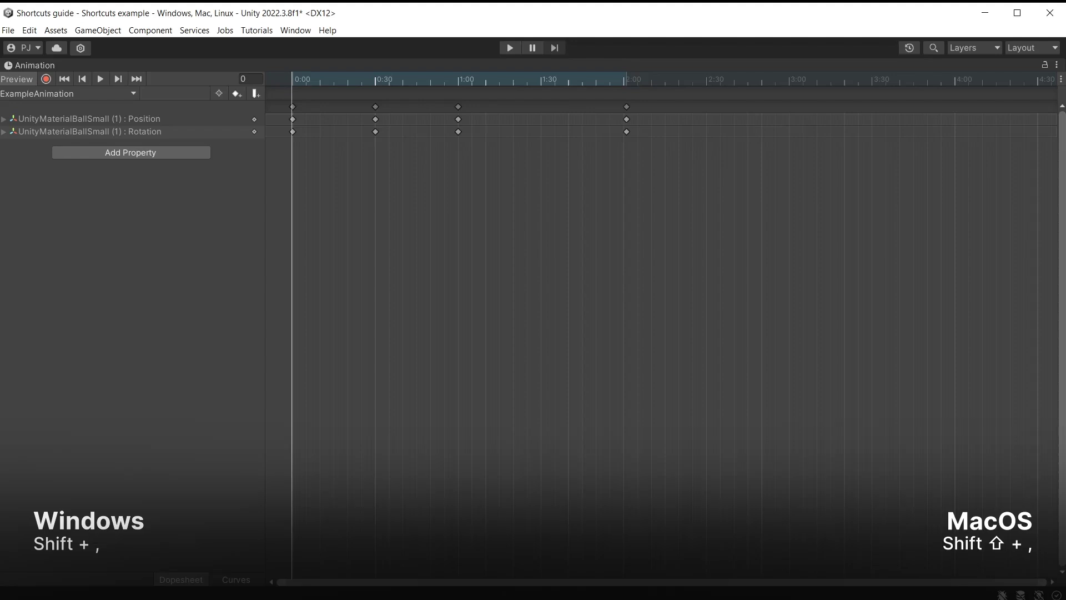
- Step the playhead forward frame by frame to frame 3, and step it back to frame 0
key("period")
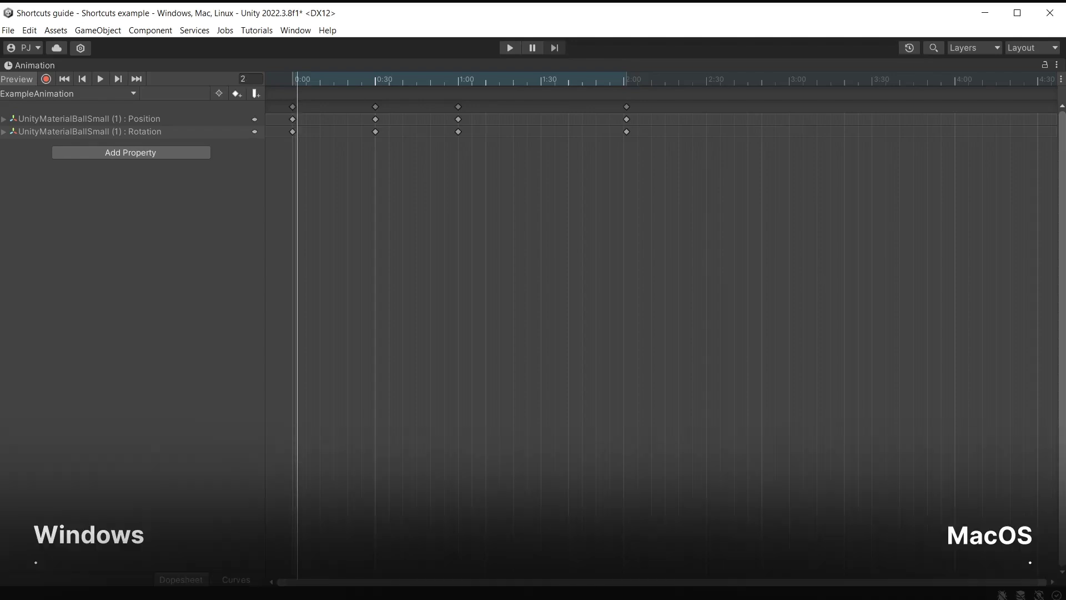
key("period")
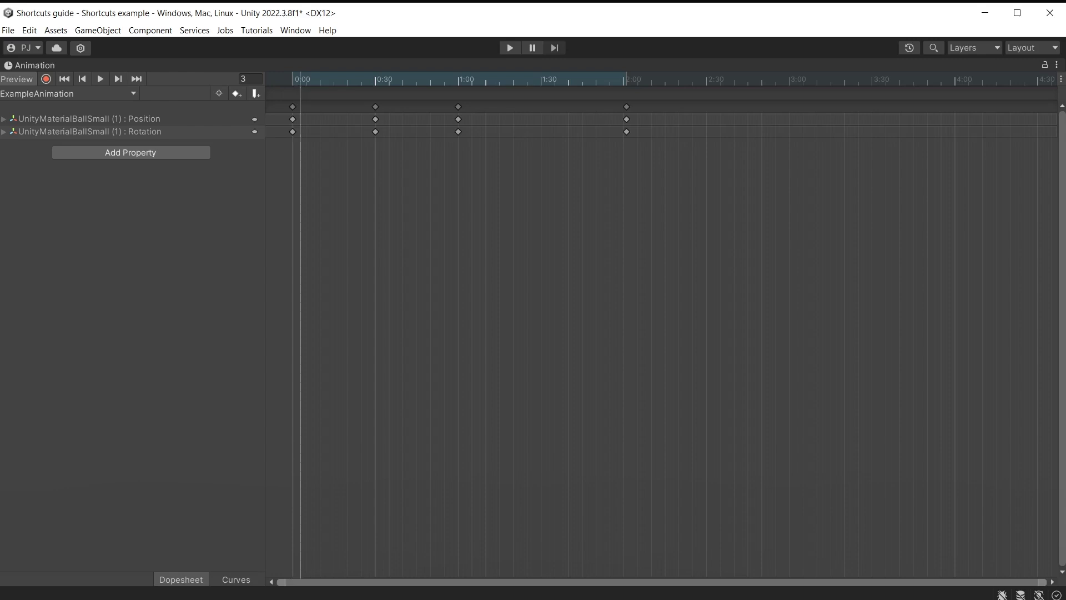
key("comma")
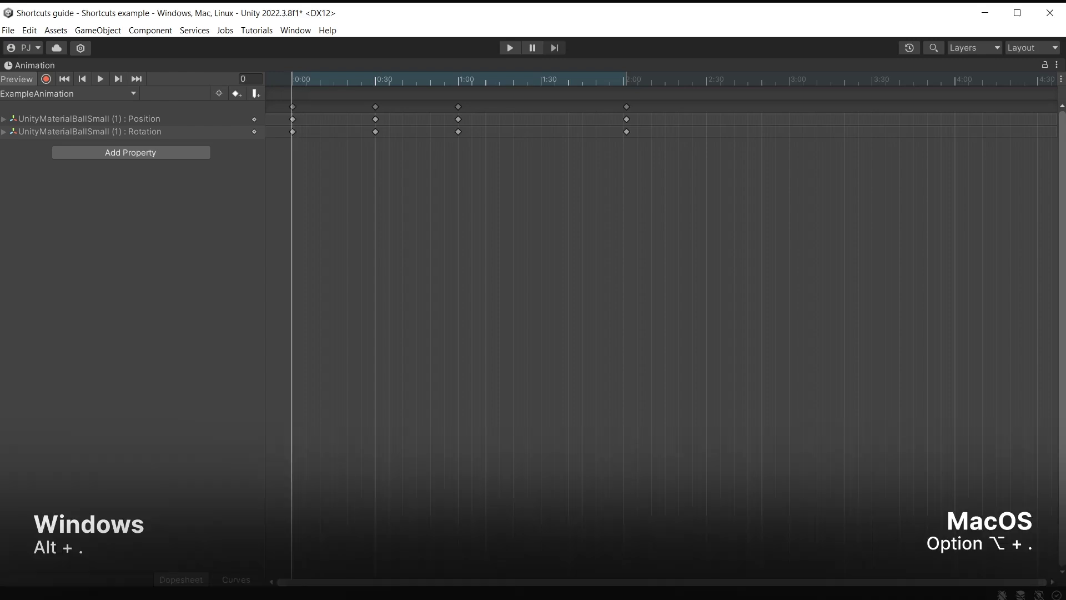
- Step the playhead keyframe by keyframe forward to frame 60 and back to frame 0
key("alt+period")
key("alt+period")
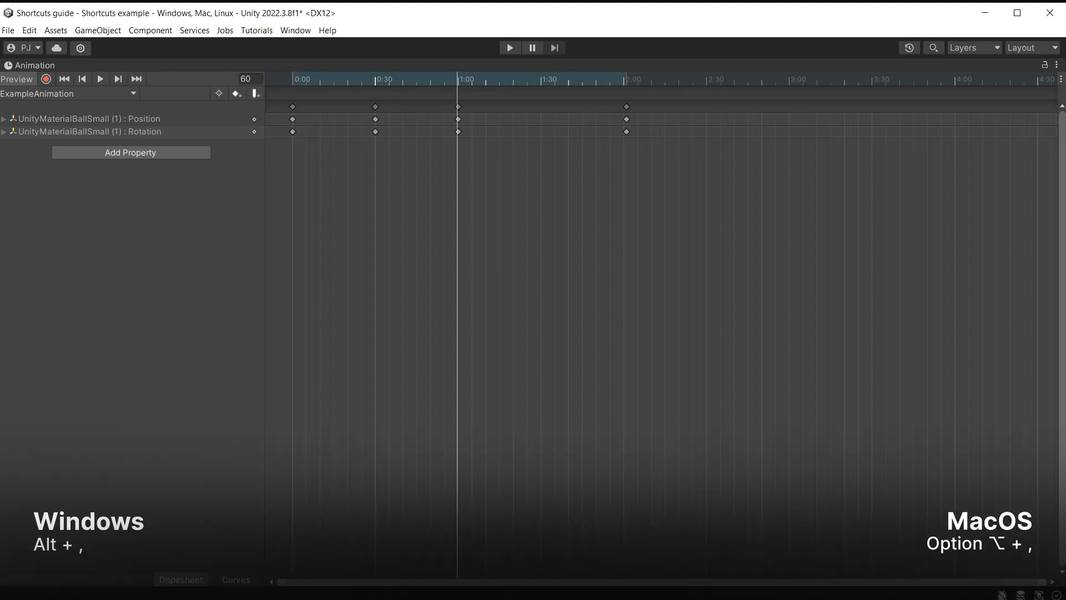
key("alt+comma")
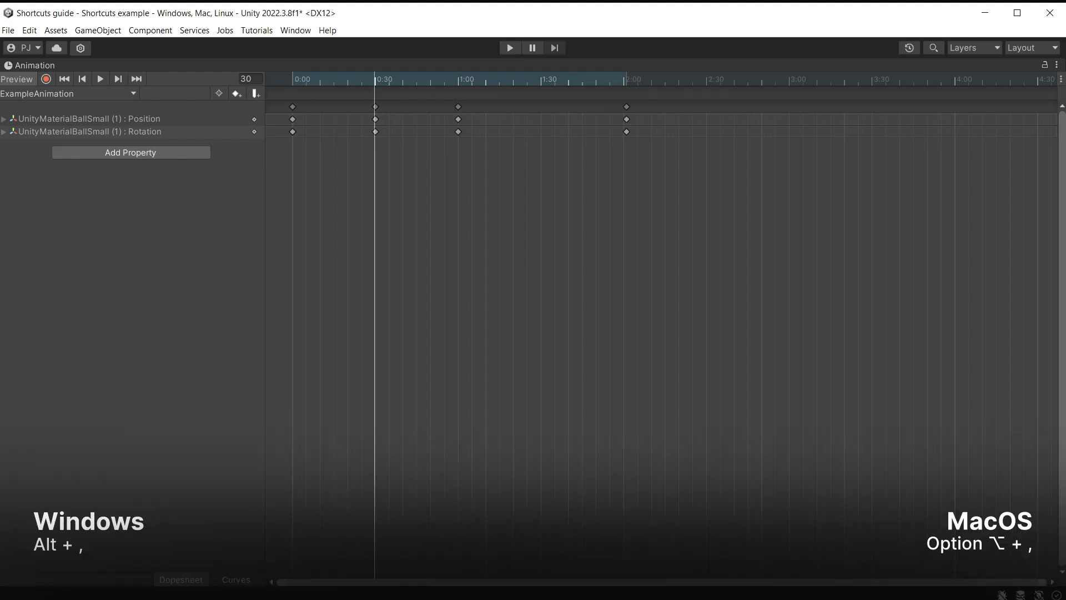
key("alt+comma")
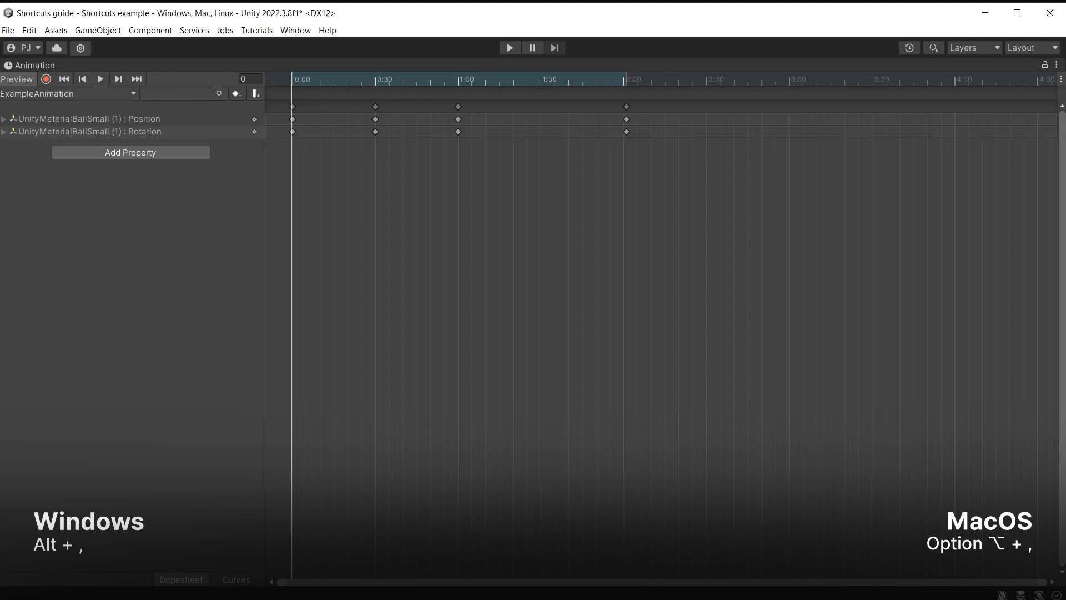
- Play the ExampleAnimation preview and switch the Animation window to the curves view
key("space")
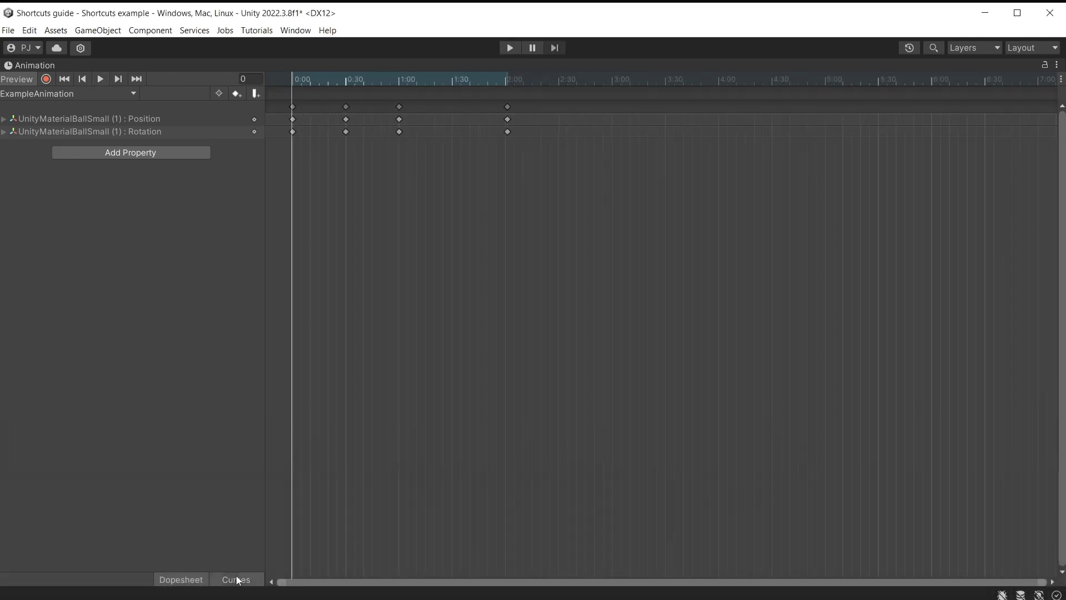
left_click(236, 578)
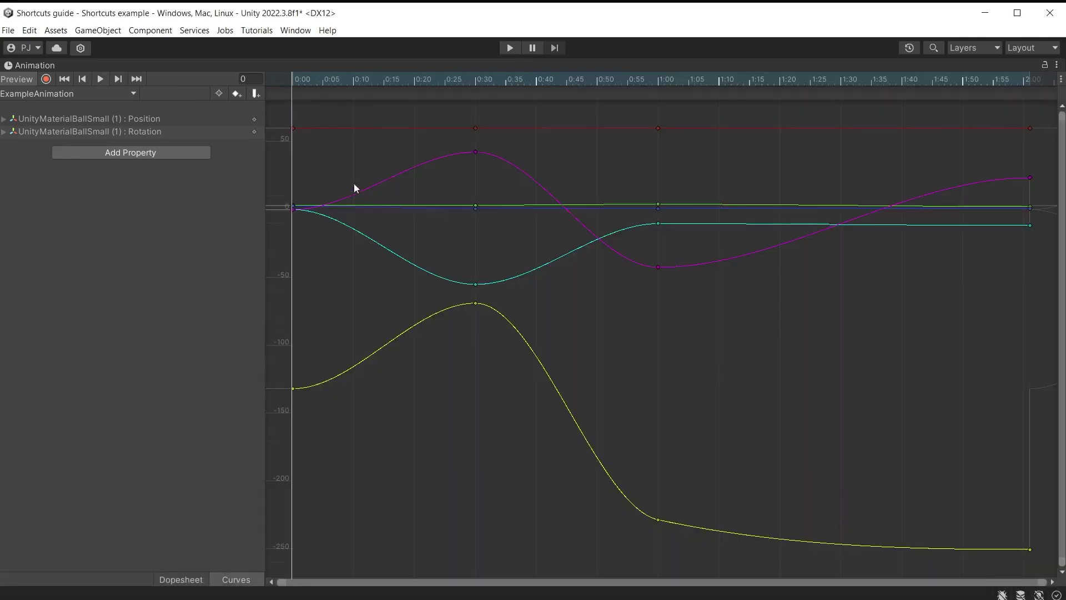
- Frame the first keyframe of the red curve in the curves view and return to framing all curves
left_click(293, 128)
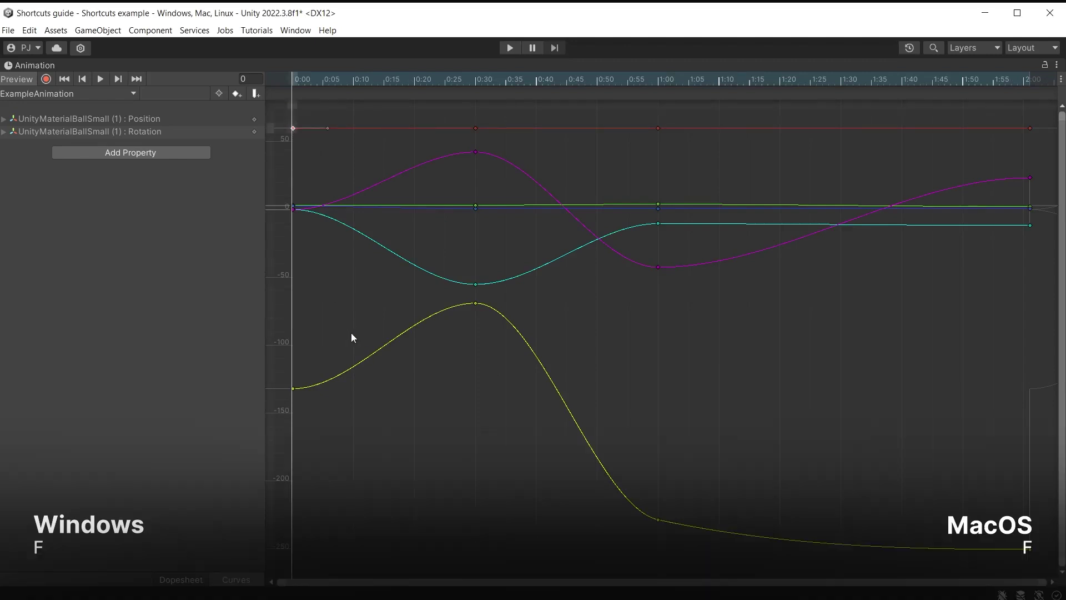
key("f")
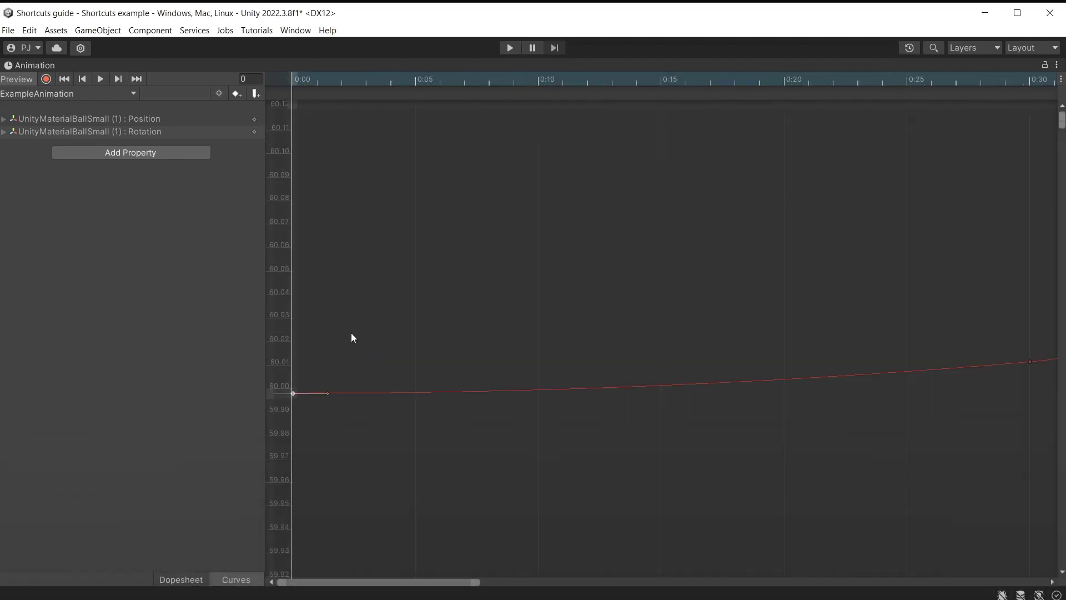
key("a")
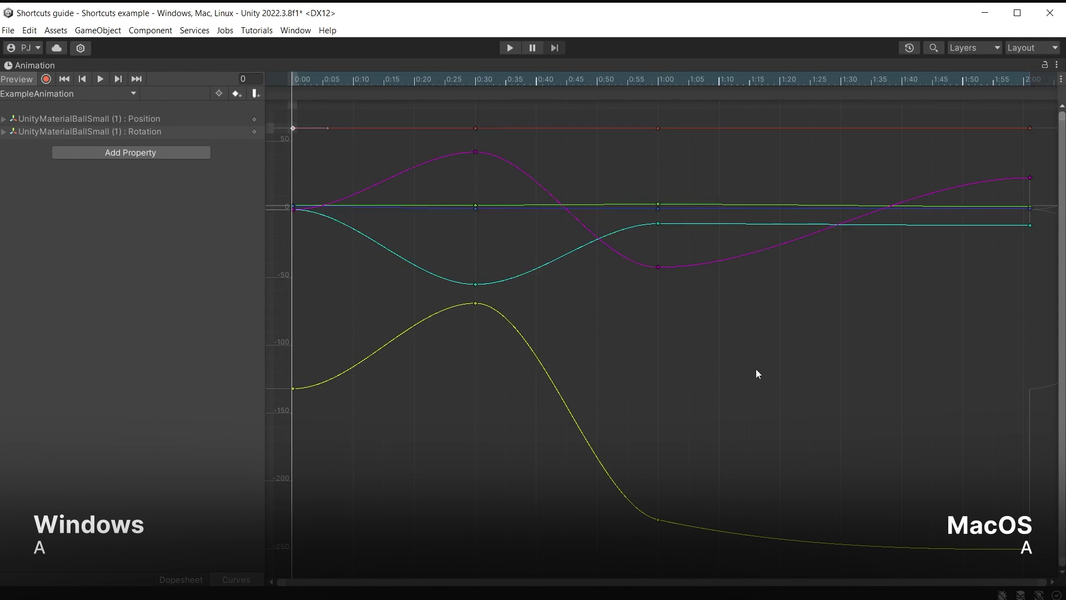
- Zoom the animation curves out and back in, and rescale the curves view along one axis at a time
scroll(758, 374, "down", 6)
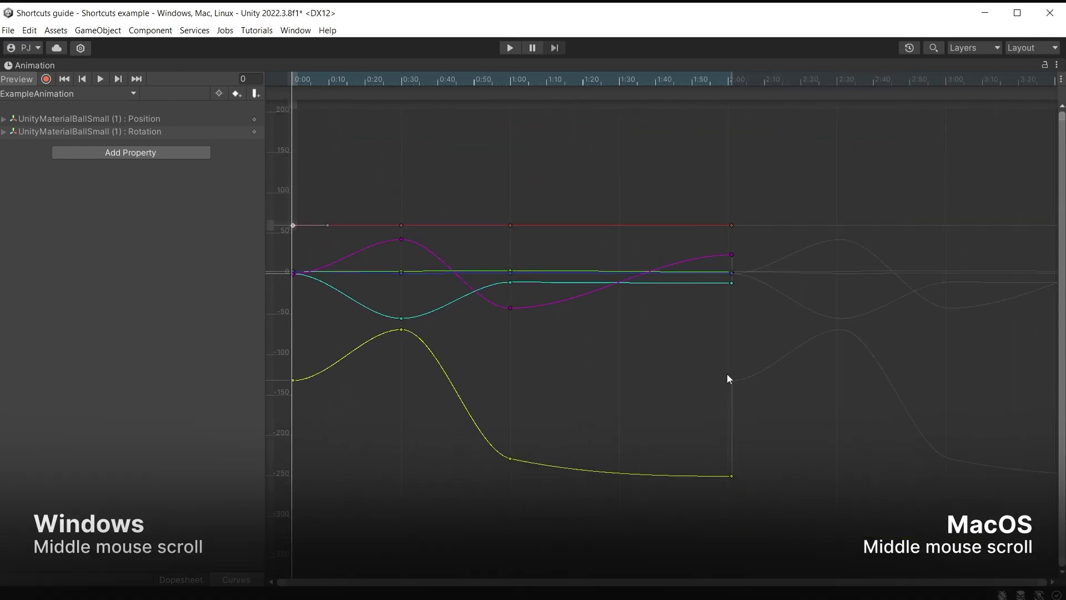
scroll(627, 388, "up", 2)
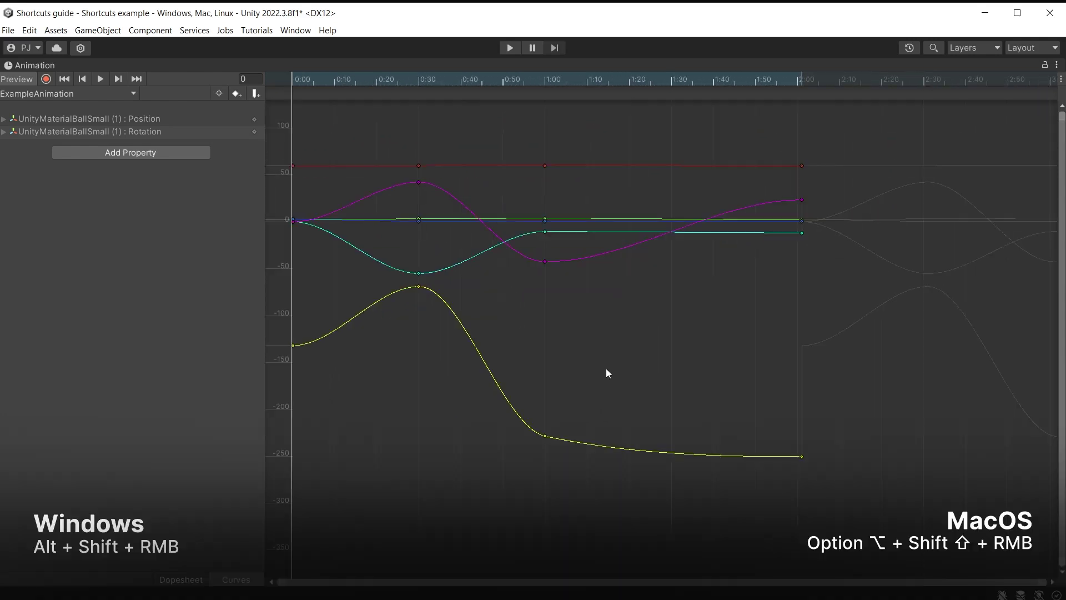
right_click_drag(607, 373, 481, 441, "alt+shift")
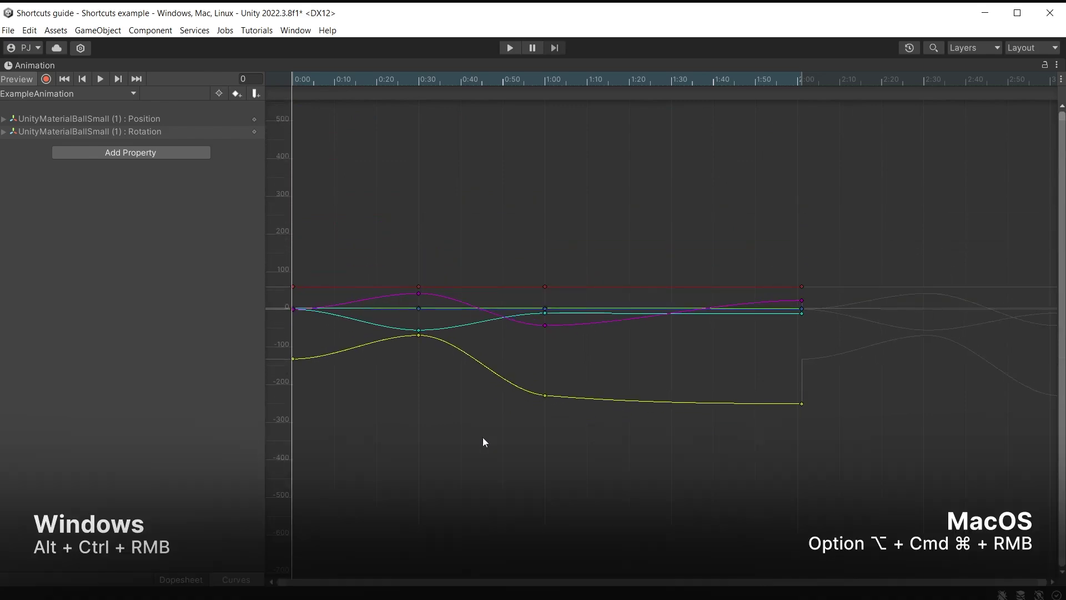
right_click_drag(544, 364, 574, 392, "ctrl+alt")
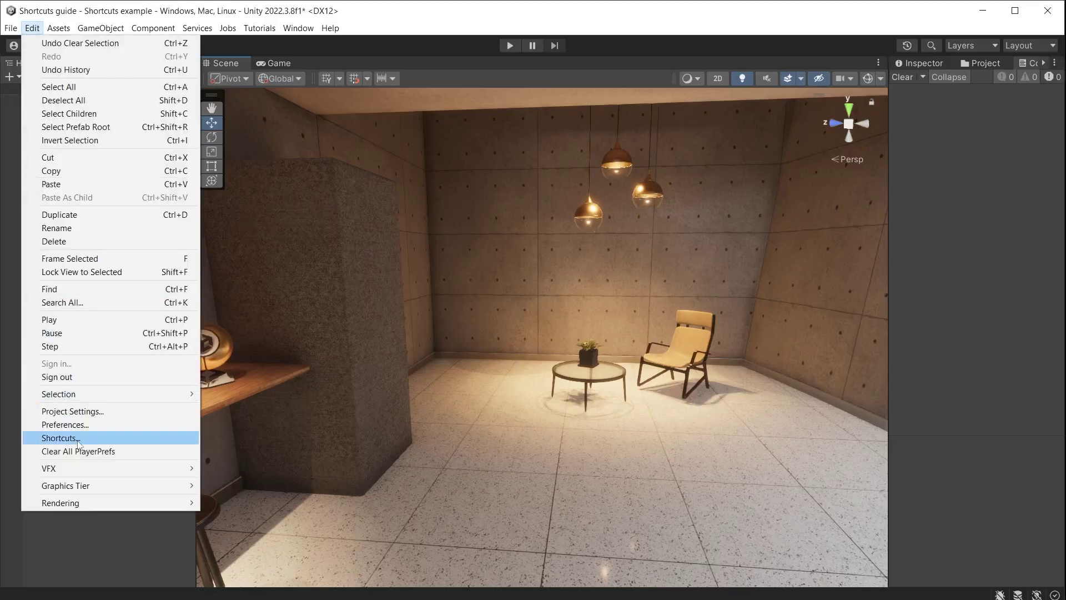
- Open the Shortcuts manager and assign Shift+L to the Set Left View command in the Scene View category
left_click(70, 438)
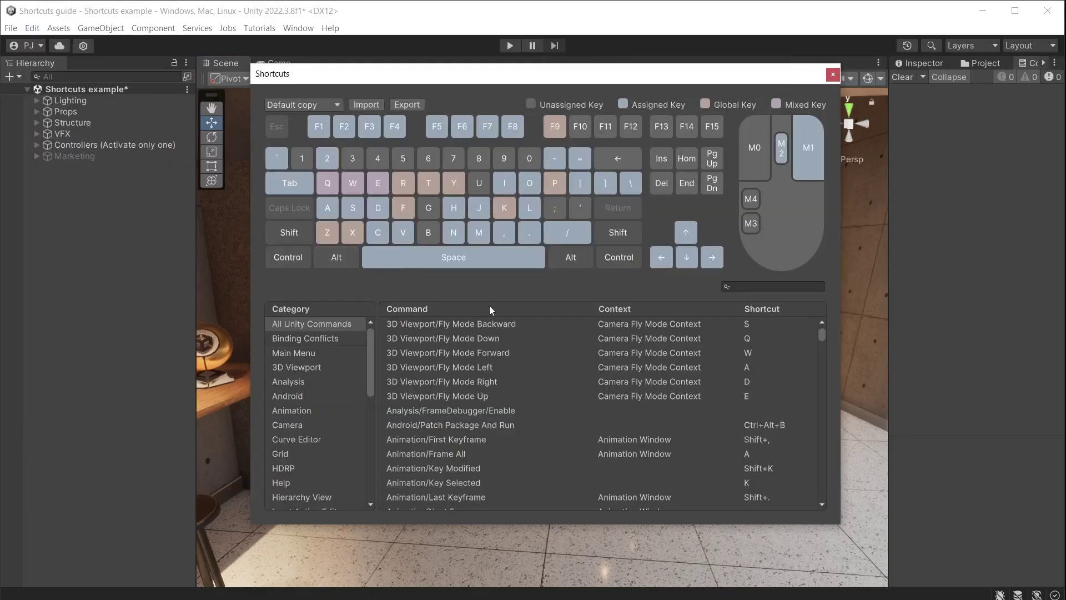
scroll(367, 410, "down", 3)
scroll(372, 443, "down", 3)
left_click(312, 389)
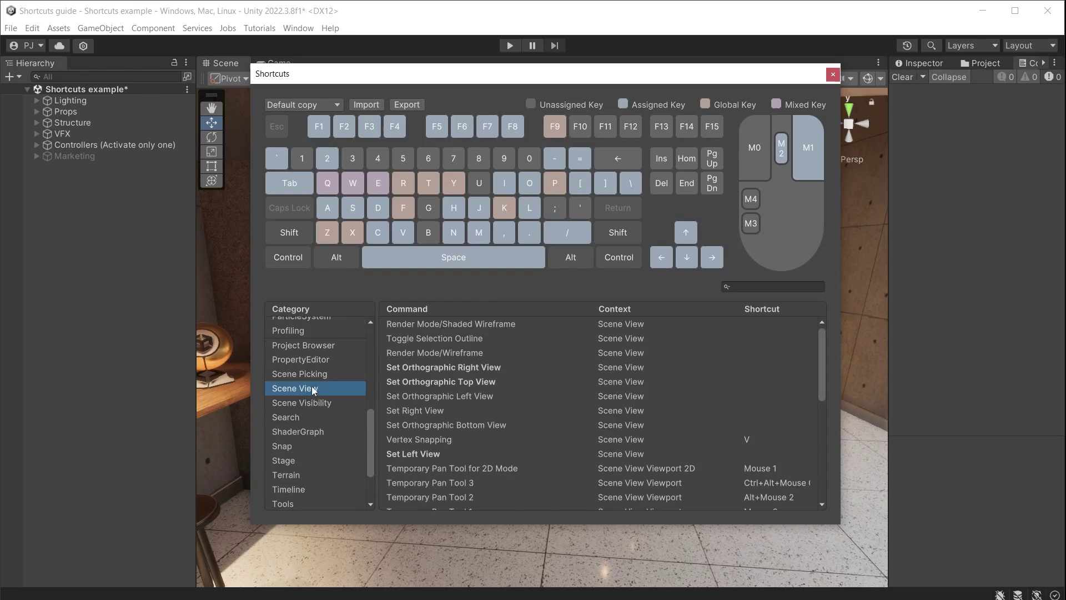
double_click(753, 452)
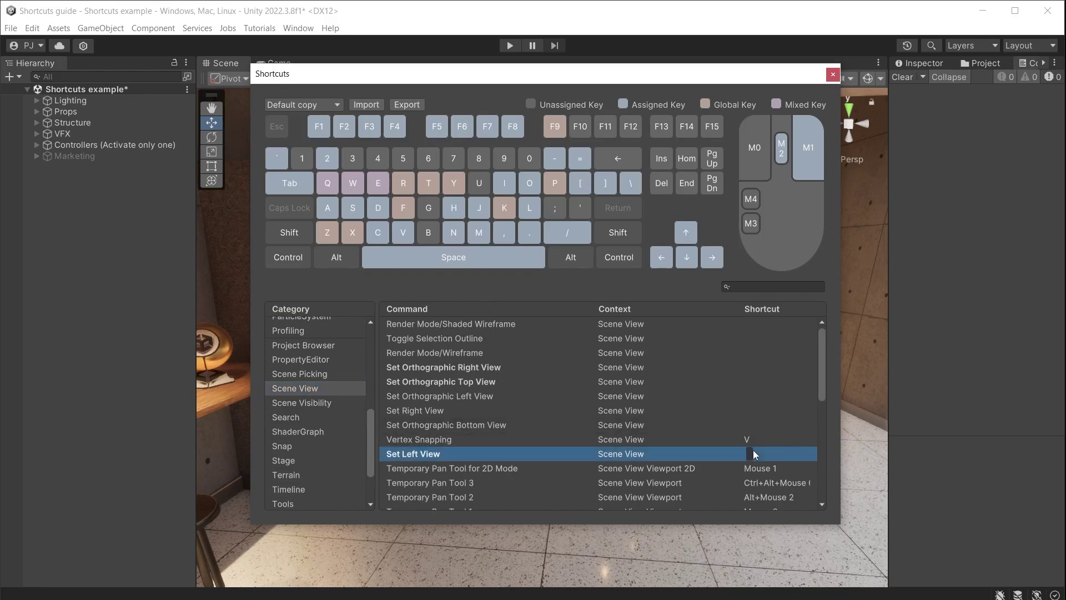
key("shift+l")
- Assign Shift+P to the Set Free View command and Shift+F to the Set Front View command
scroll(791, 456, "down", 4)
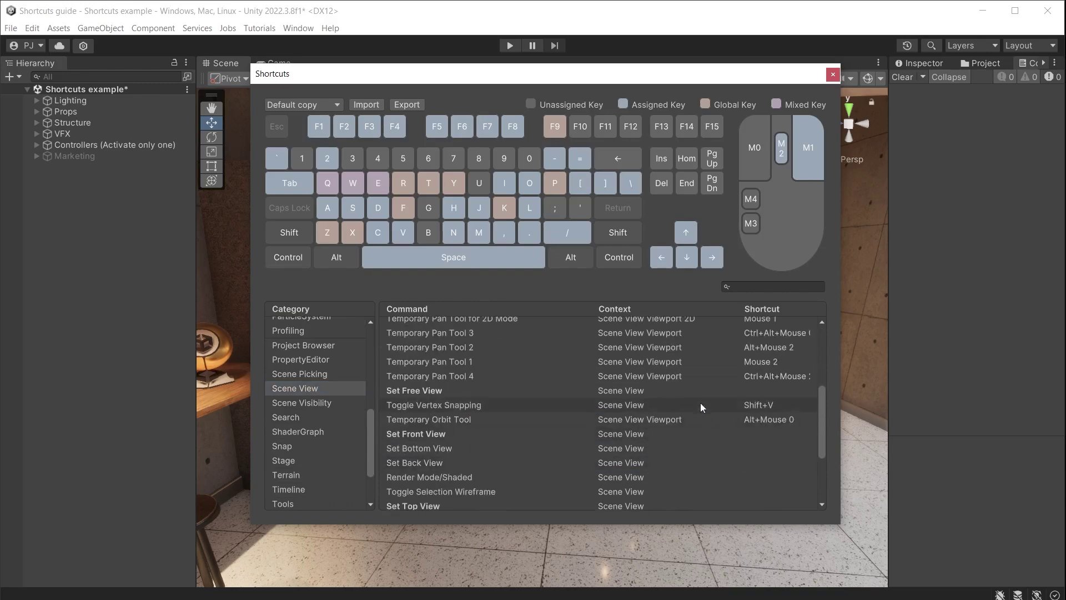
left_click(761, 391)
key("shift+p")
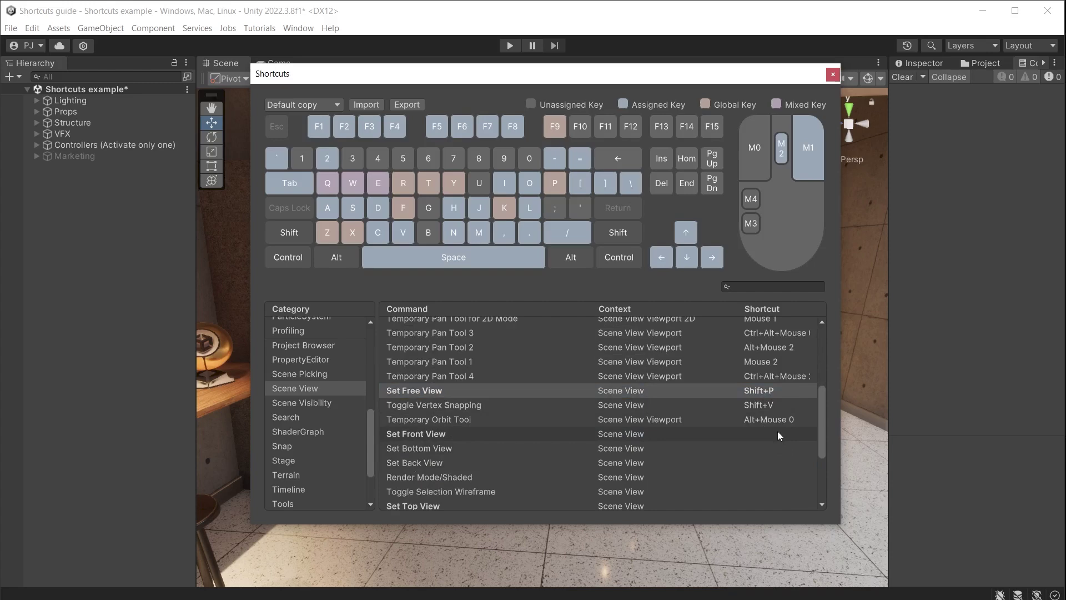
left_click(778, 434)
- Assign Shift+T to the Set Top View command in the Scene View category
scroll(777, 433, "down", 2)
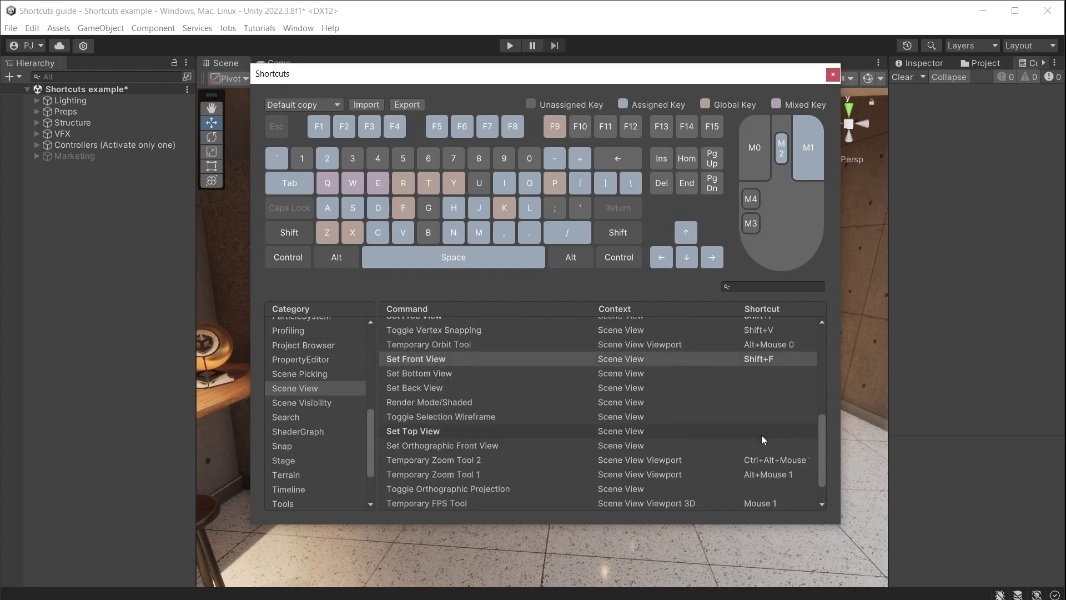
left_click(763, 433)
key("shift+t")
- Assign Shift+L to Set Orthographic Right View as well, creating a conflict with Set Left View instead of reassigning the key
scroll(767, 436, "down", 2)
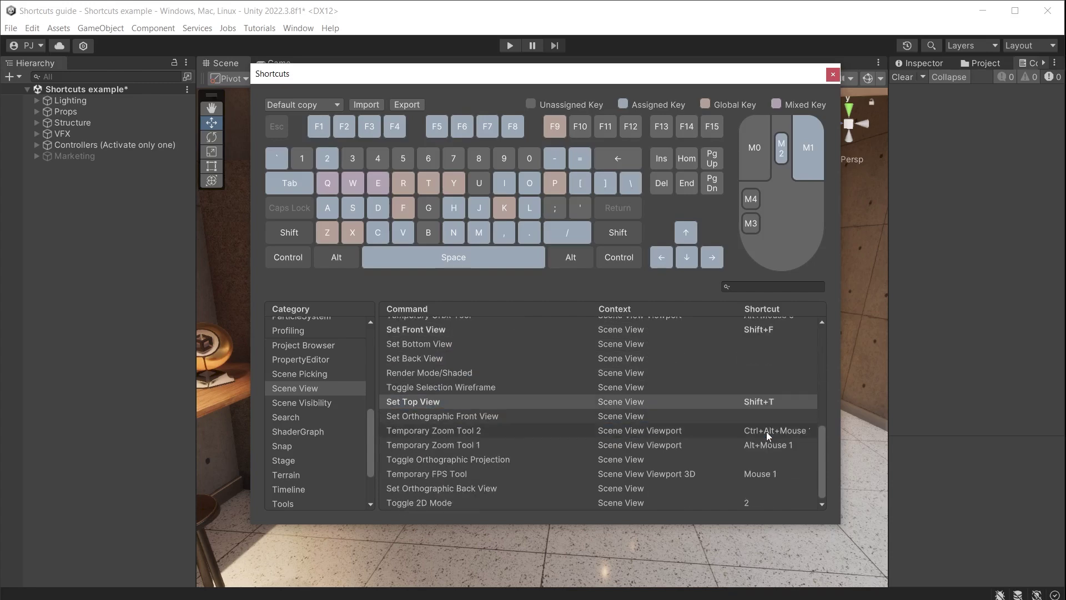
scroll(766, 435, "up", 6)
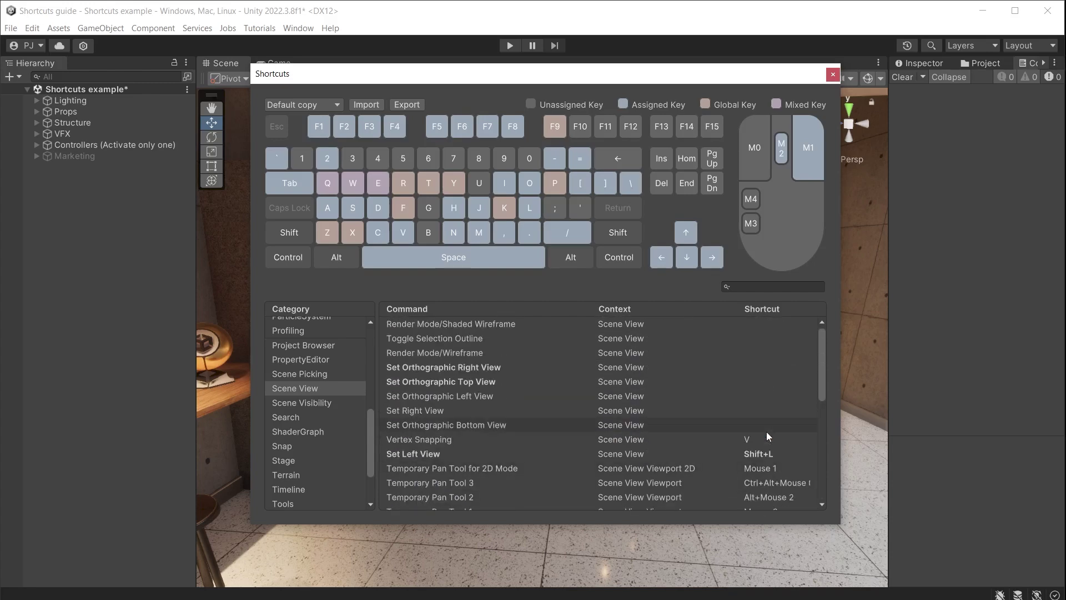
left_click(762, 366)
key("shift+l")
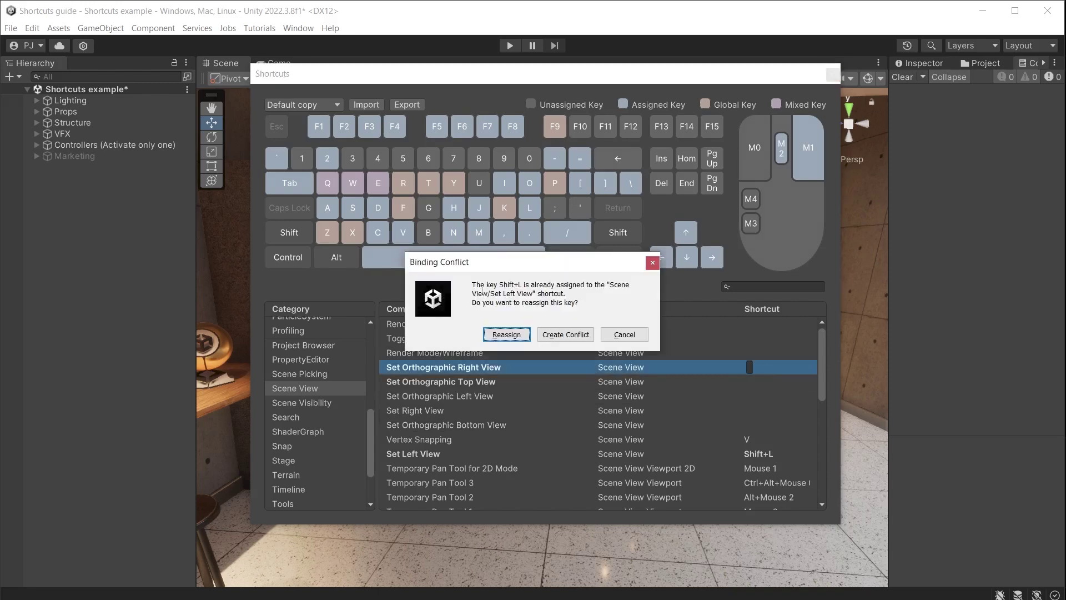
left_click(565, 334)
- List the commands with binding conflicts and inspect the options offered for the Set Orthographic Right View entry
scroll(372, 404, "up", 10)
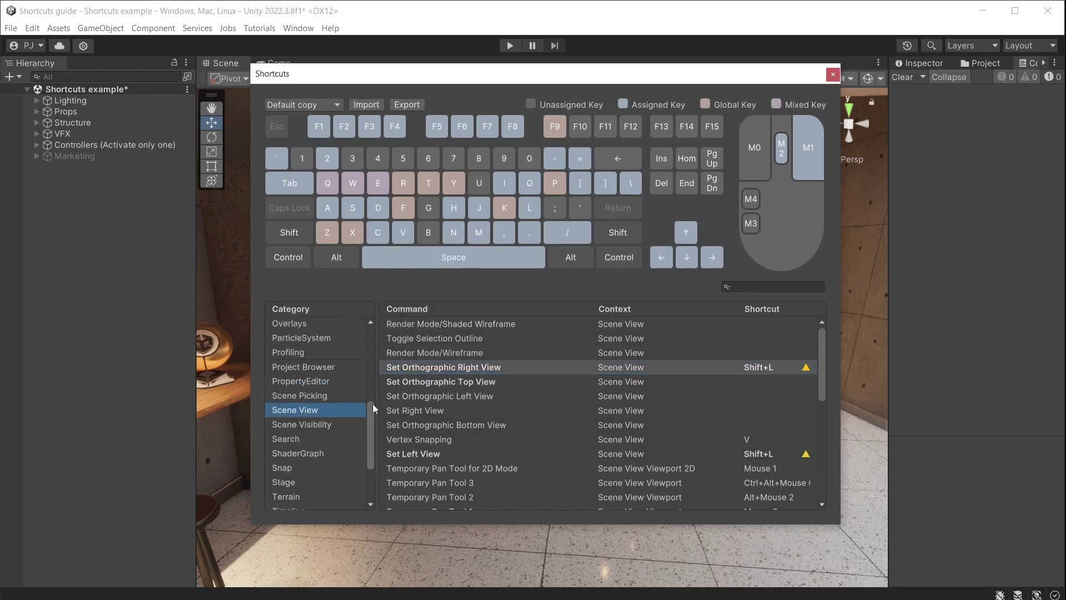
left_click(311, 338)
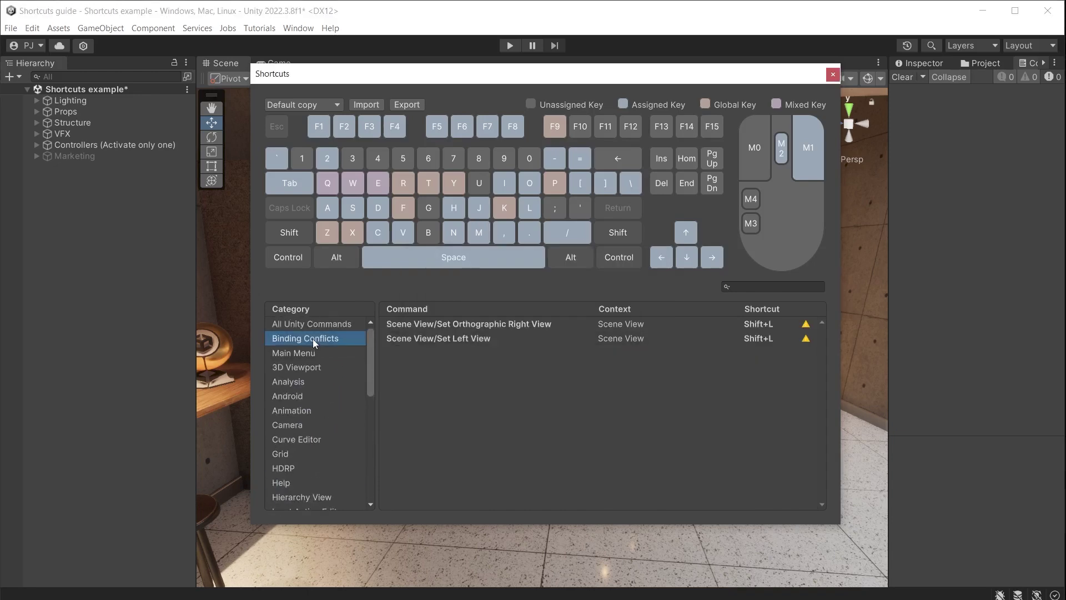
left_click(502, 324)
right_click(502, 326)
mouse_move(587, 336)
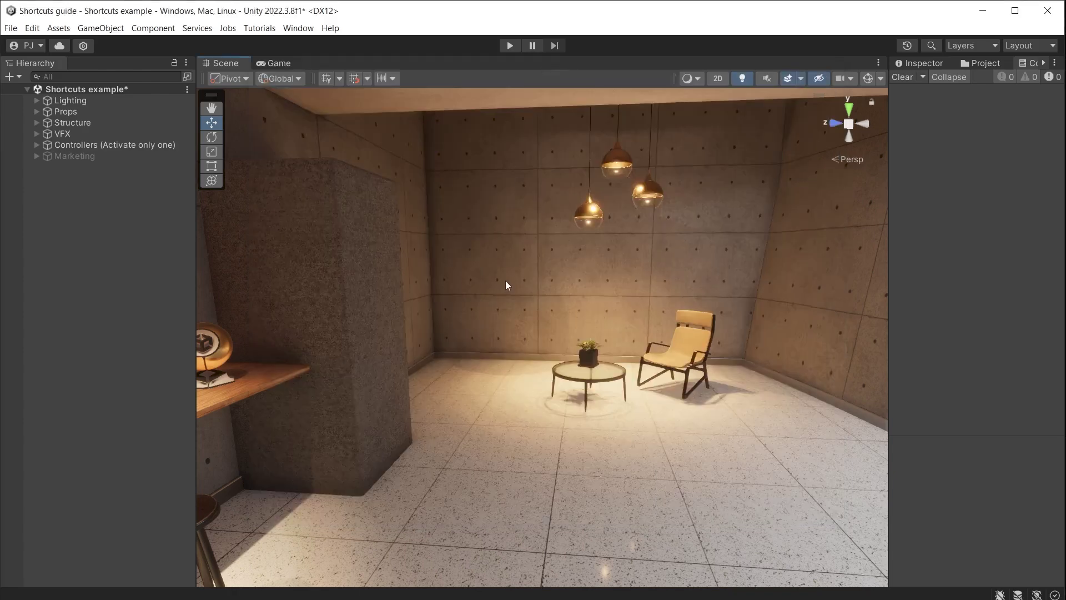
- Try the assigned view shortcuts in the Scene view, switching to the top view and back to eye level in the room
key("shift+l")
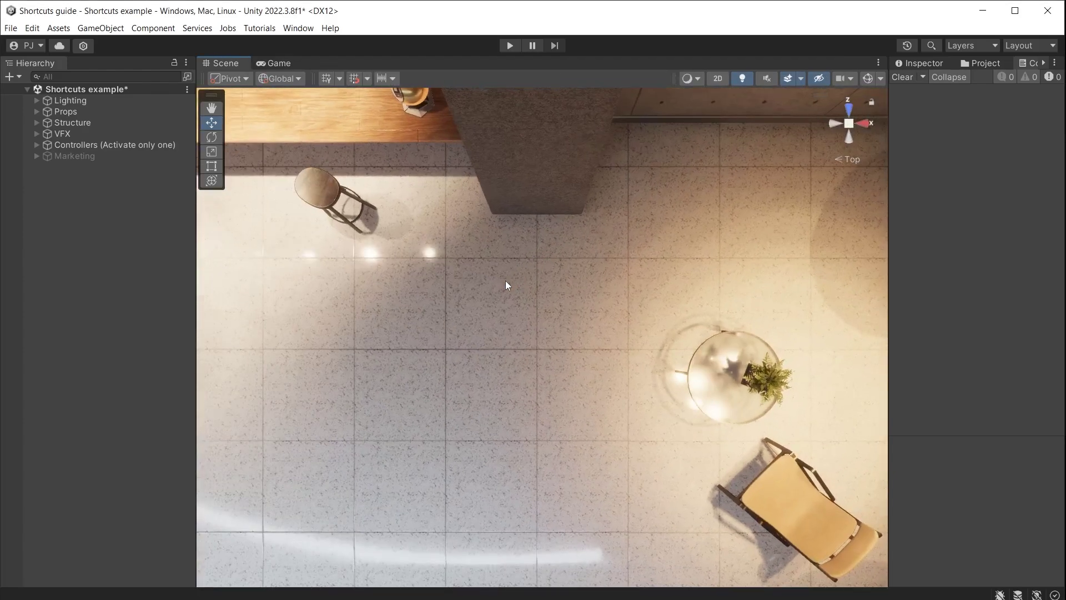
key("shift+l")
key("shift+l")
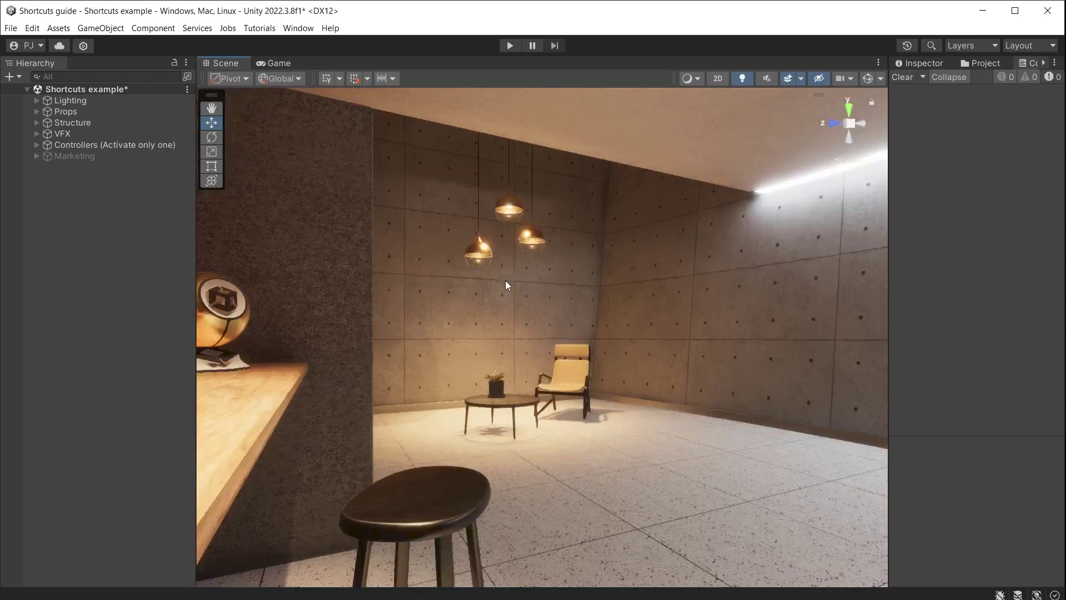